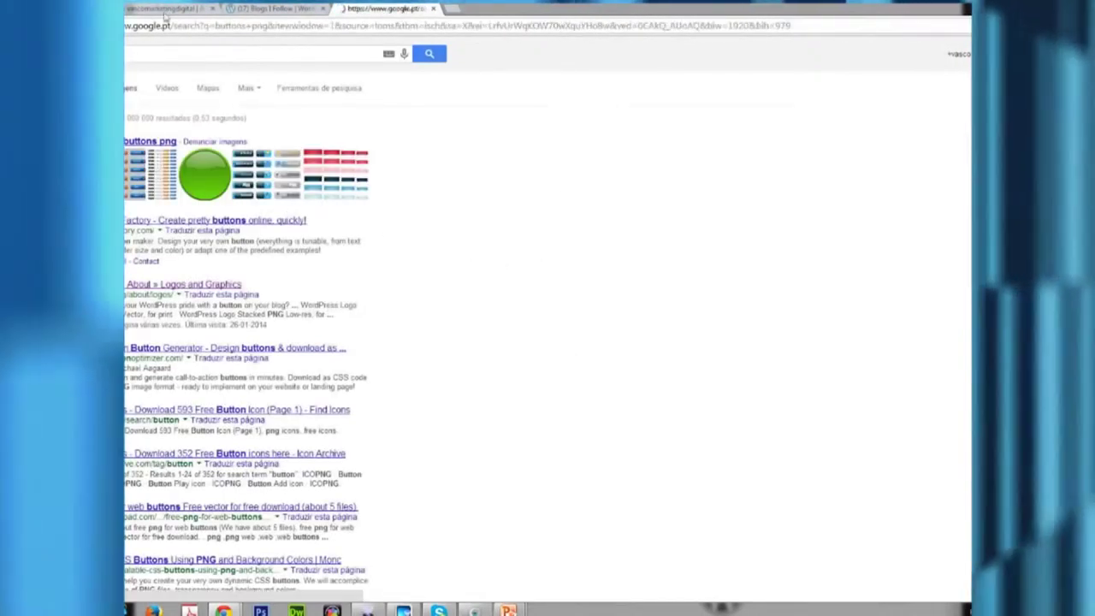
Step: Show the blog's front page and look over its latest post and sidebar widgets
{"action": "key", "text": "ctrl+1"}
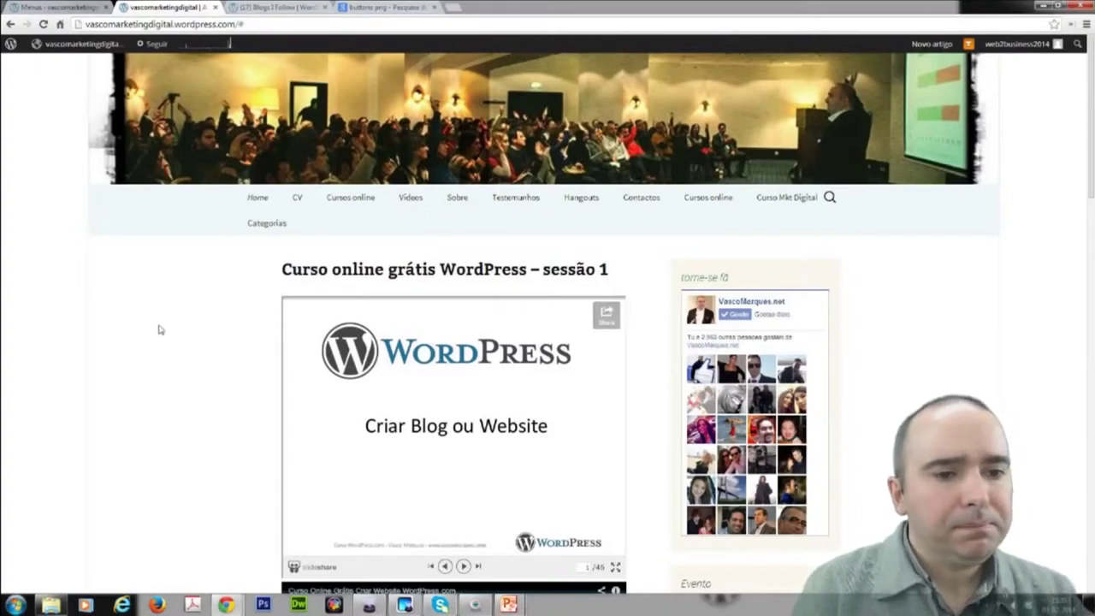
{"action": "scroll", "coordinate": [171, 325], "scroll_direction": "down", "scroll_amount": 10}
{"action": "scroll", "coordinate": [203, 379], "scroll_direction": "down", "scroll_amount": 3}
{"action": "scroll", "coordinate": [204, 379], "scroll_direction": "up", "scroll_amount": 7}
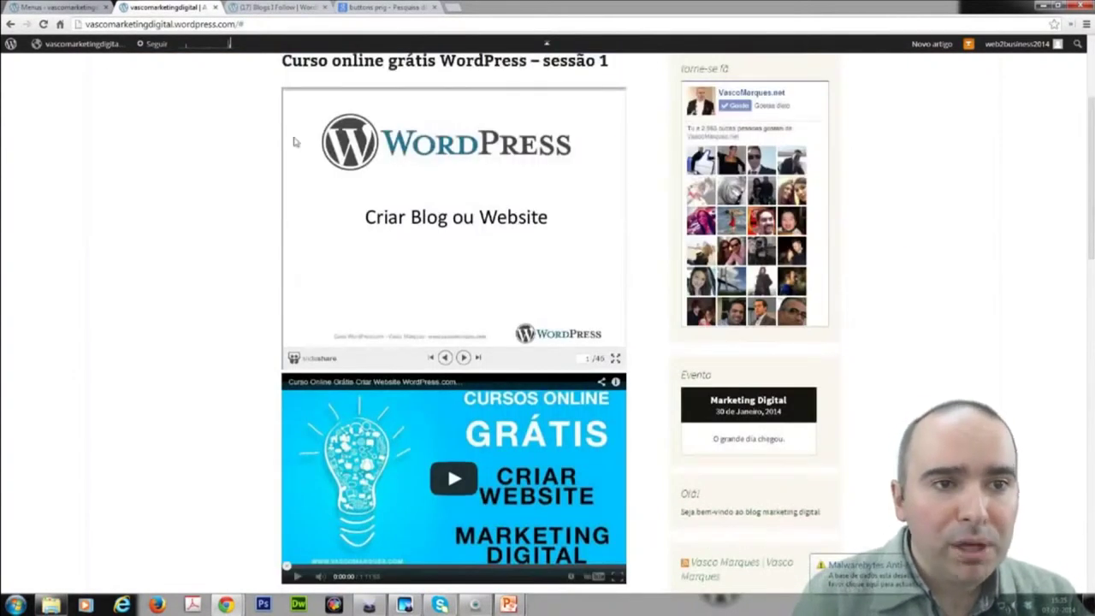
Step: Return to the "buttons png" image results and browse the available button graphics
{"action": "left_click", "coordinate": [353, 9]}
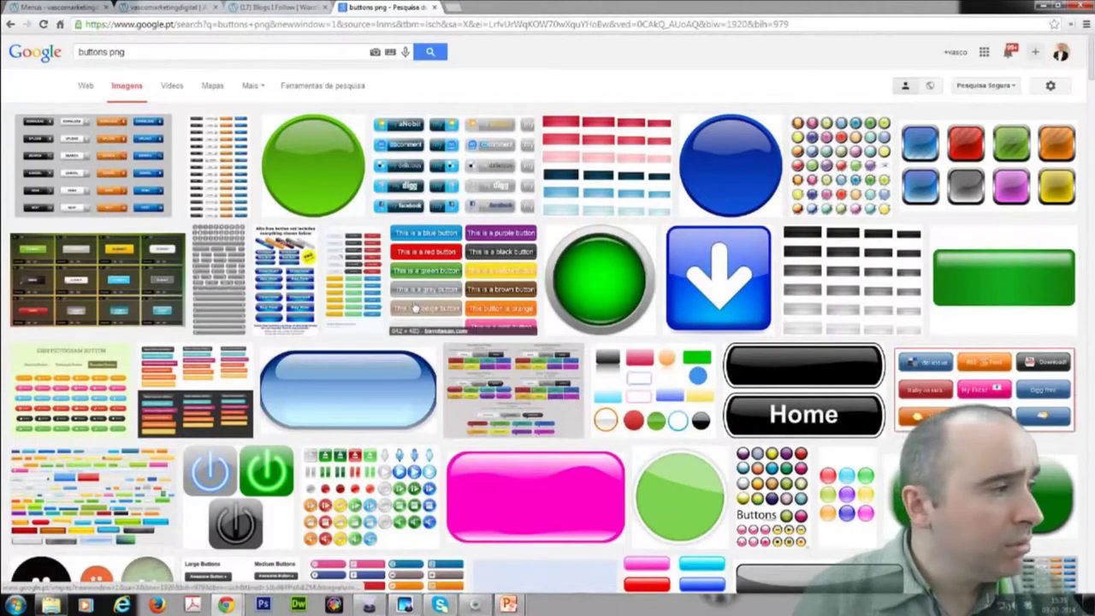
{"action": "scroll", "coordinate": [412, 306], "scroll_direction": "down", "scroll_amount": 4}
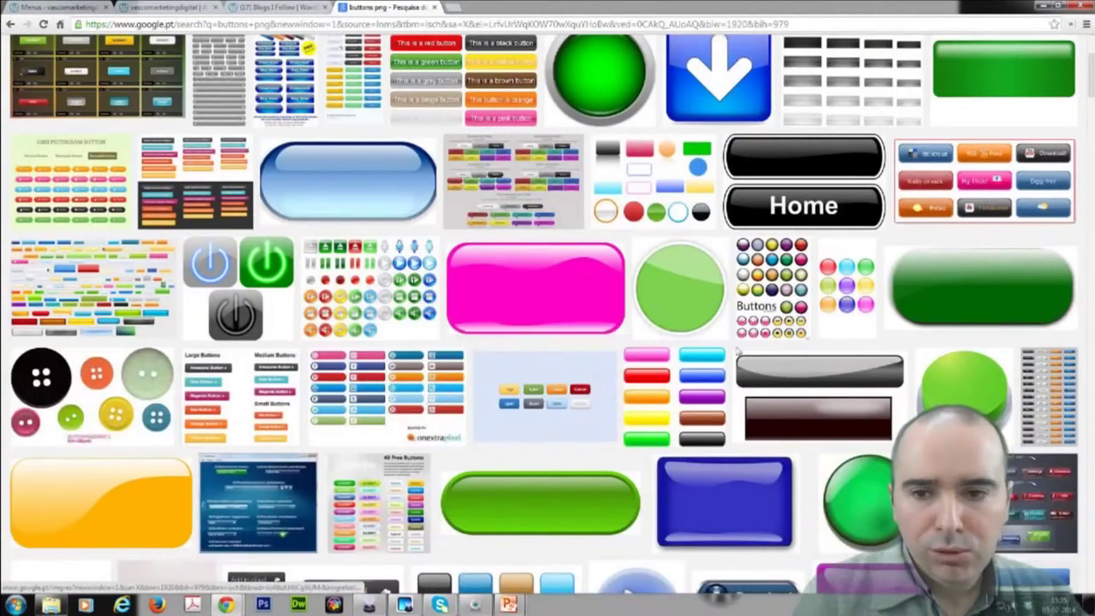
{"action": "scroll", "coordinate": [777, 362], "scroll_direction": "down", "scroll_amount": 12}
{"action": "scroll", "coordinate": [777, 361], "scroll_direction": "down", "scroll_amount": 4}
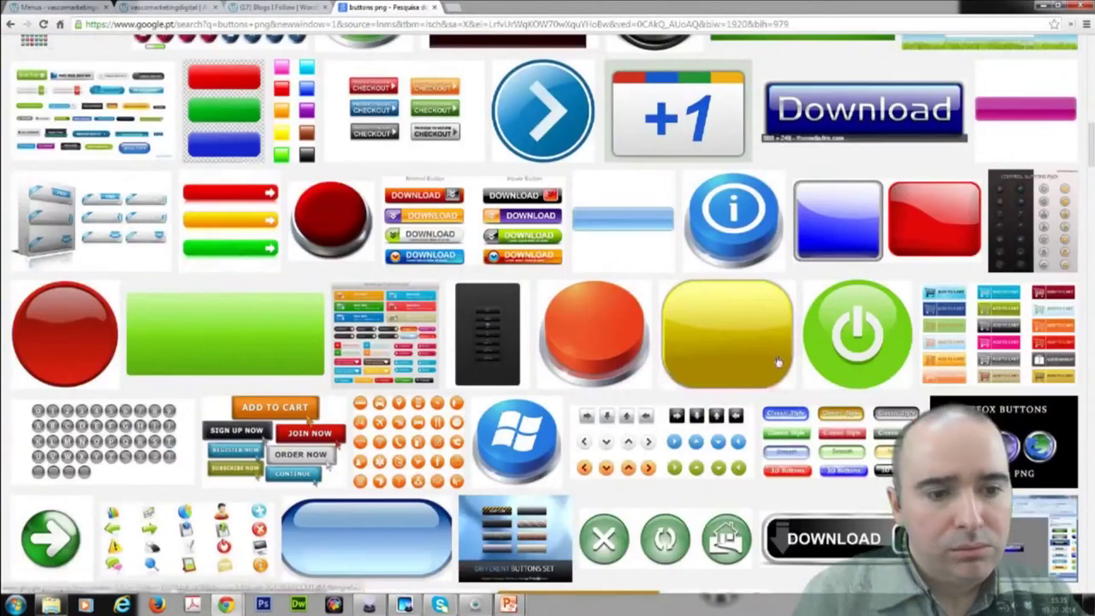
{"action": "scroll", "coordinate": [778, 361], "scroll_direction": "up", "scroll_amount": 4}
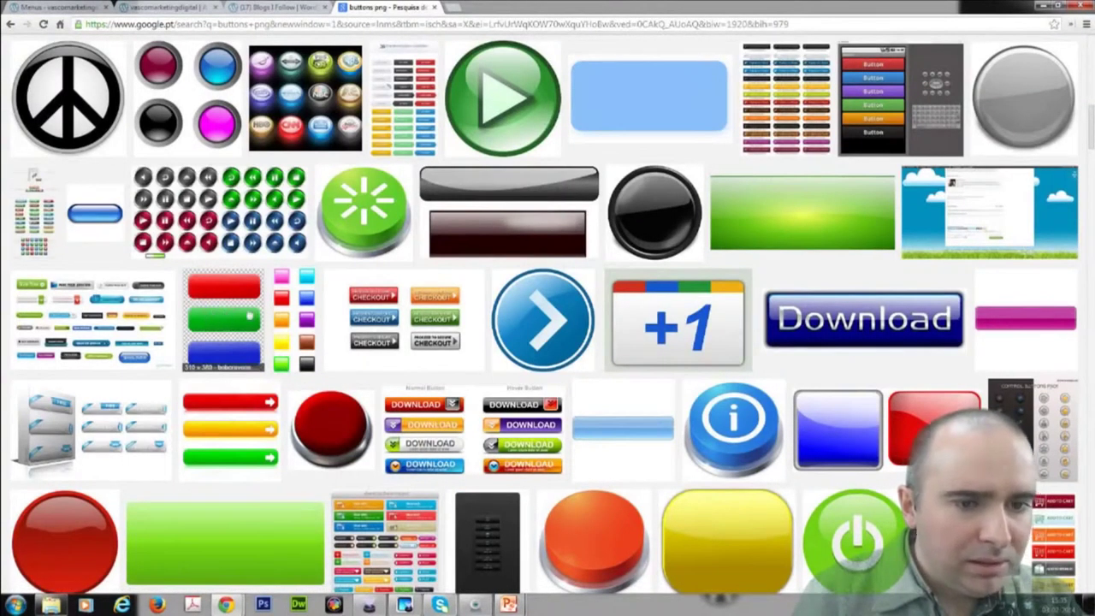
{"action": "scroll", "coordinate": [533, 386], "scroll_direction": "down", "scroll_amount": 4}
{"action": "scroll", "coordinate": [533, 386], "scroll_direction": "up", "scroll_amount": 15}
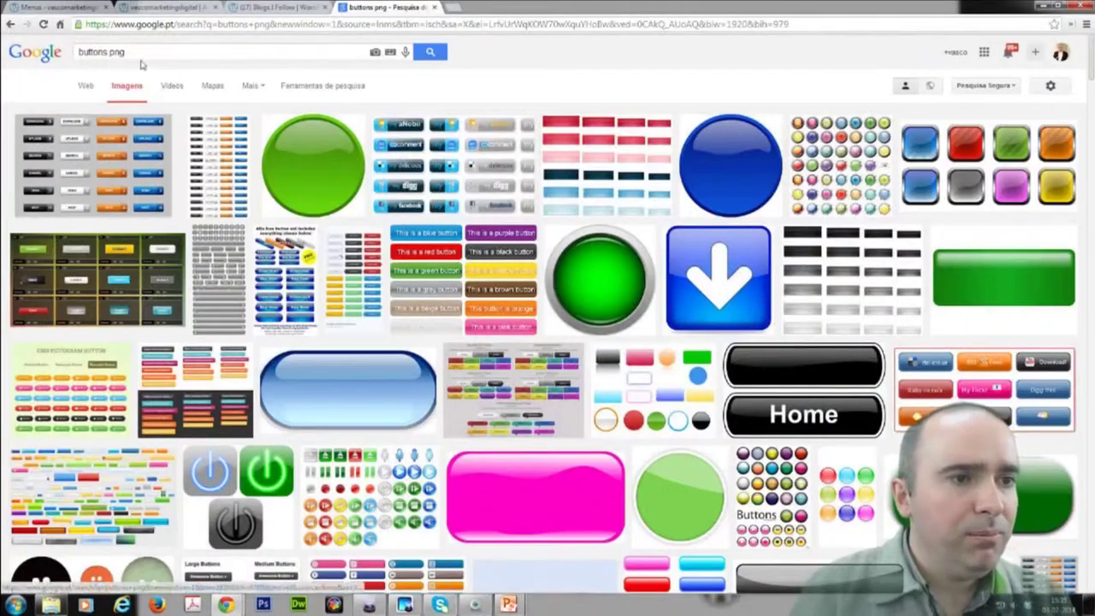
Step: Refine the image search to "buttons png transparent" and browse the resulting graphics
{"action": "left_click", "coordinate": [157, 60]}
{"action": "type", "text": "trans"}
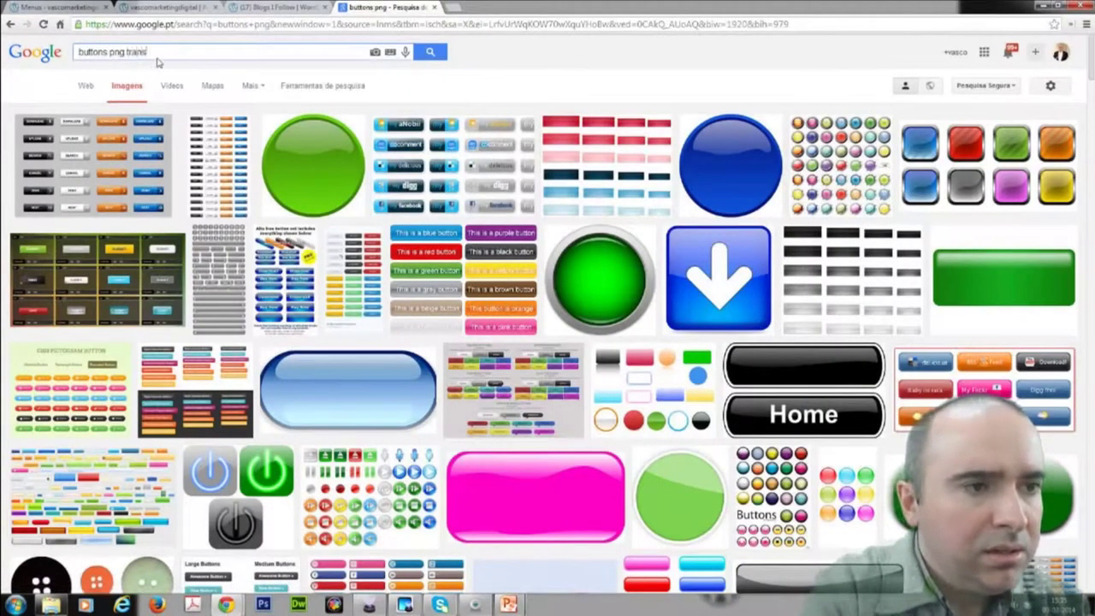
{"action": "type", "text": "parent"}
{"action": "key", "text": "Return"}
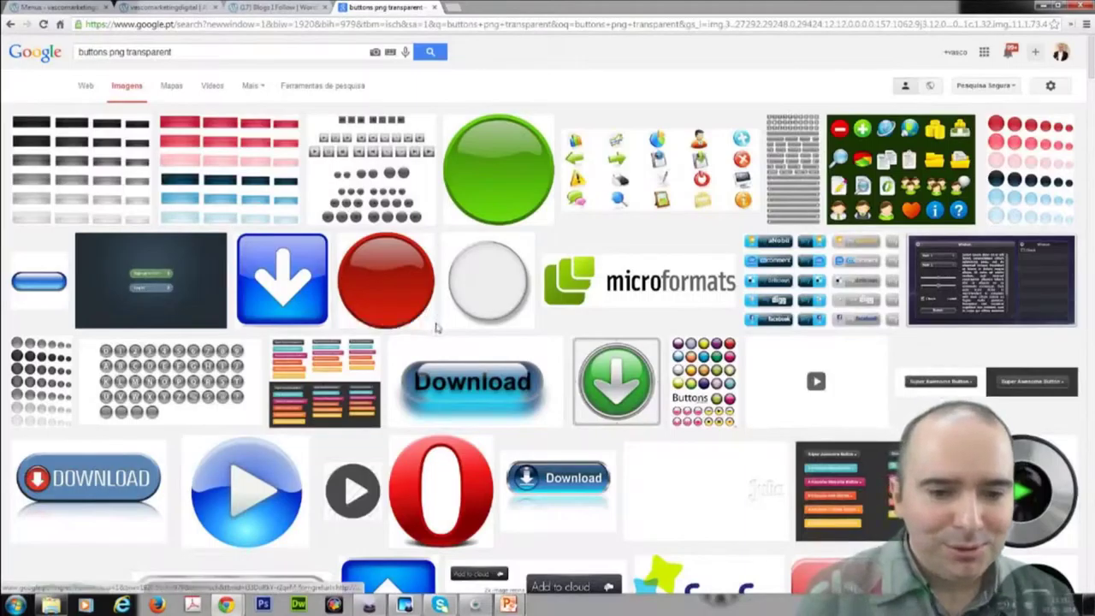
{"action": "scroll", "coordinate": [424, 312], "scroll_direction": "down", "scroll_amount": 7}
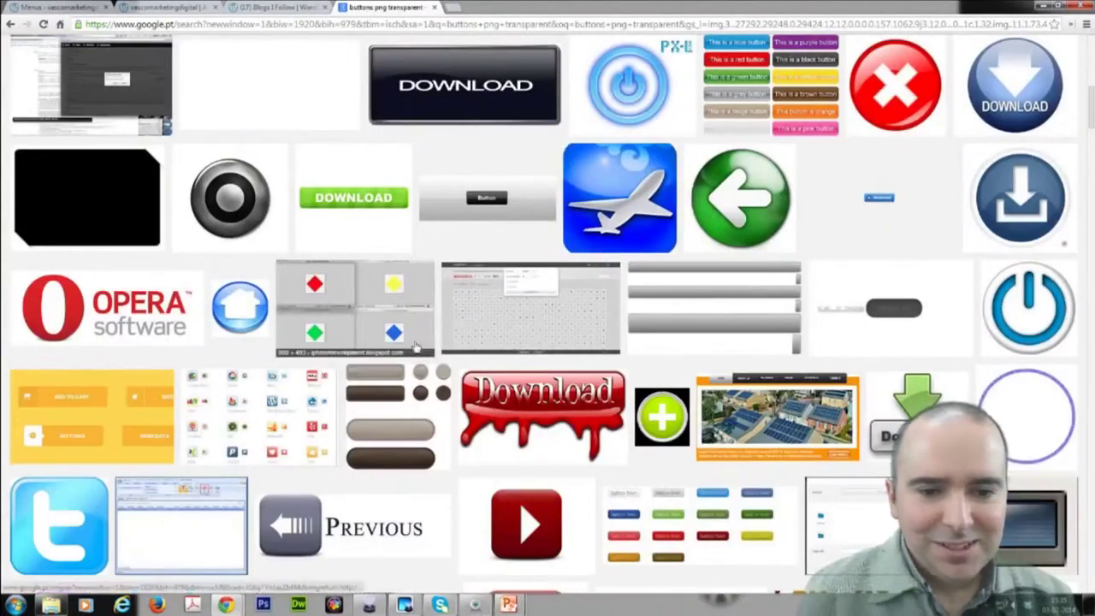
{"action": "scroll", "coordinate": [417, 345], "scroll_direction": "down", "scroll_amount": 3}
{"action": "scroll", "coordinate": [427, 355], "scroll_direction": "down", "scroll_amount": 9}
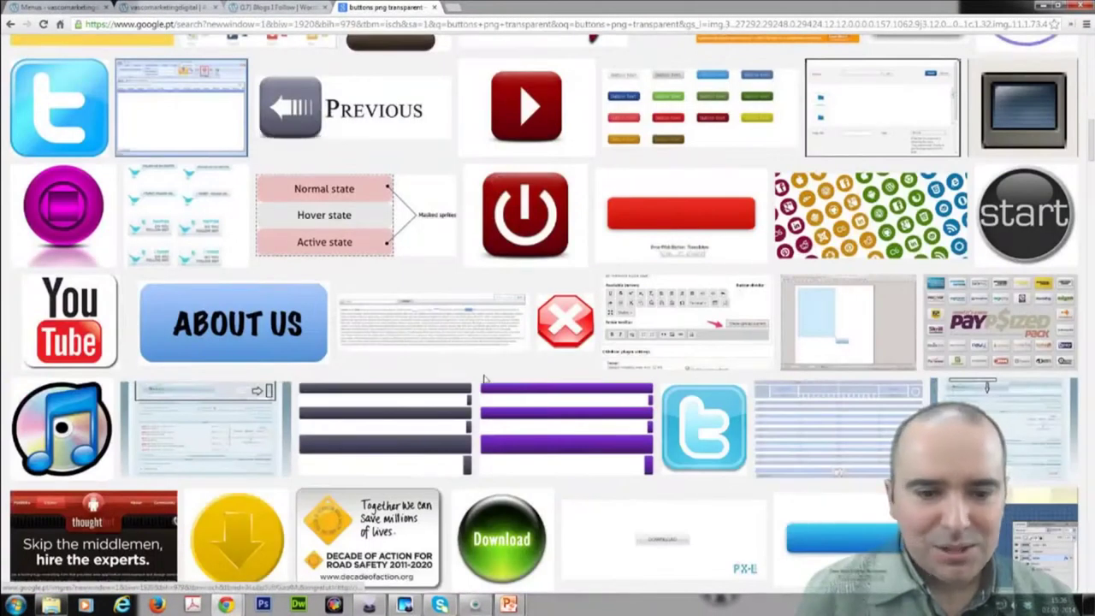
{"action": "key", "text": "Home"}
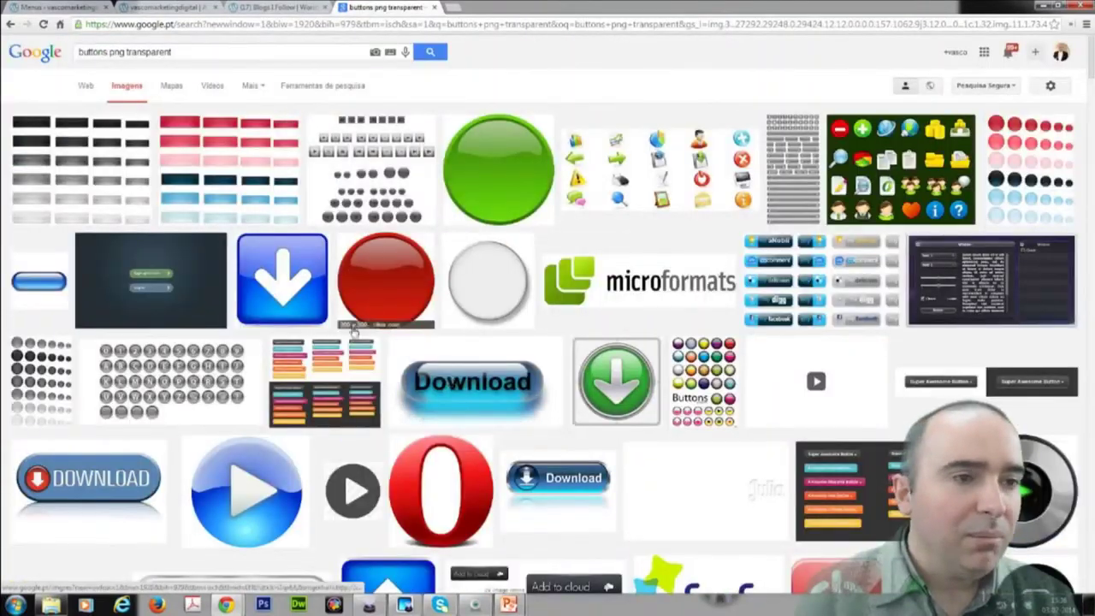
Step: Replace "png transparent" in the image search so it looks for "buttons download"
{"action": "left_click", "coordinate": [109, 51]}
{"action": "left_click_drag", "start_coordinate": [109, 51], "coordinate": [254, 51]}
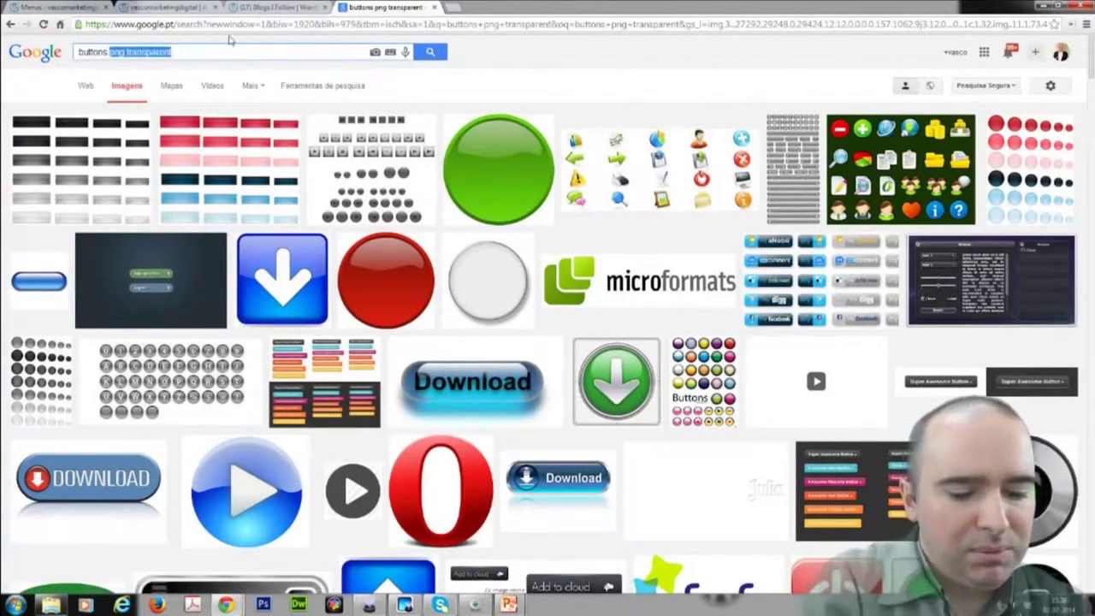
{"action": "type", "text": "download"}
{"action": "key", "text": "Return"}
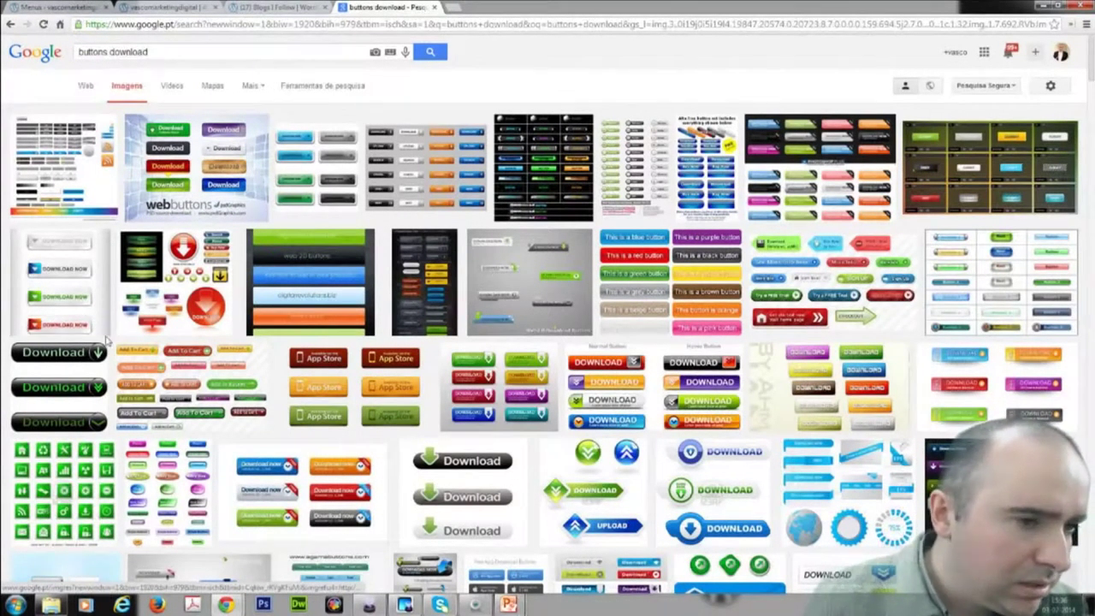
Step: Preview several button sets in the second row of results, starting with the four Download Now buttons, and close the preview
{"action": "left_click", "coordinate": [89, 315]}
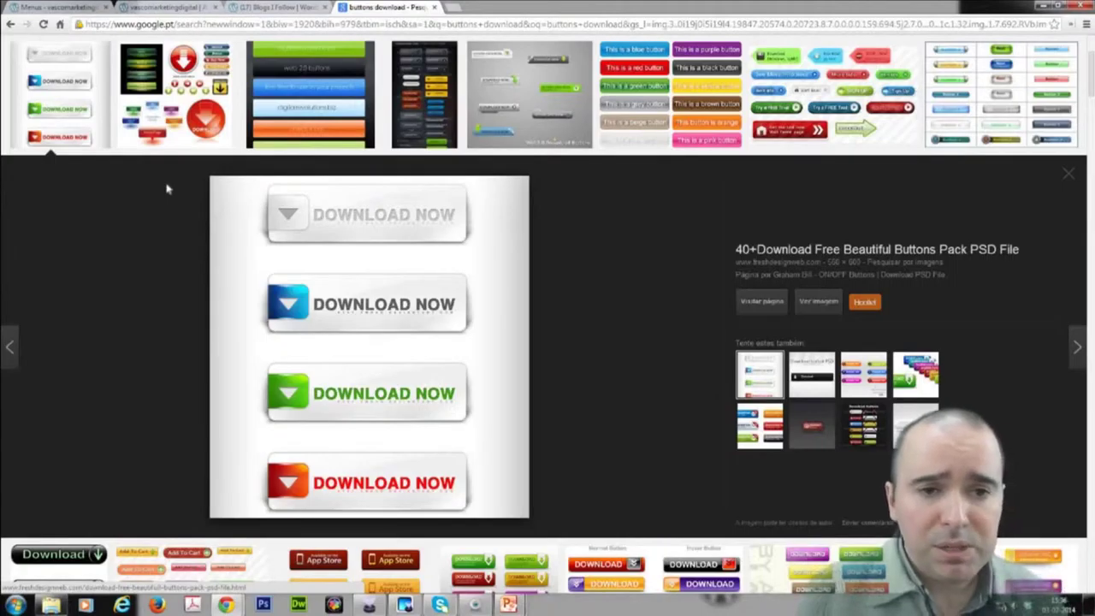
{"action": "left_click", "coordinate": [558, 102]}
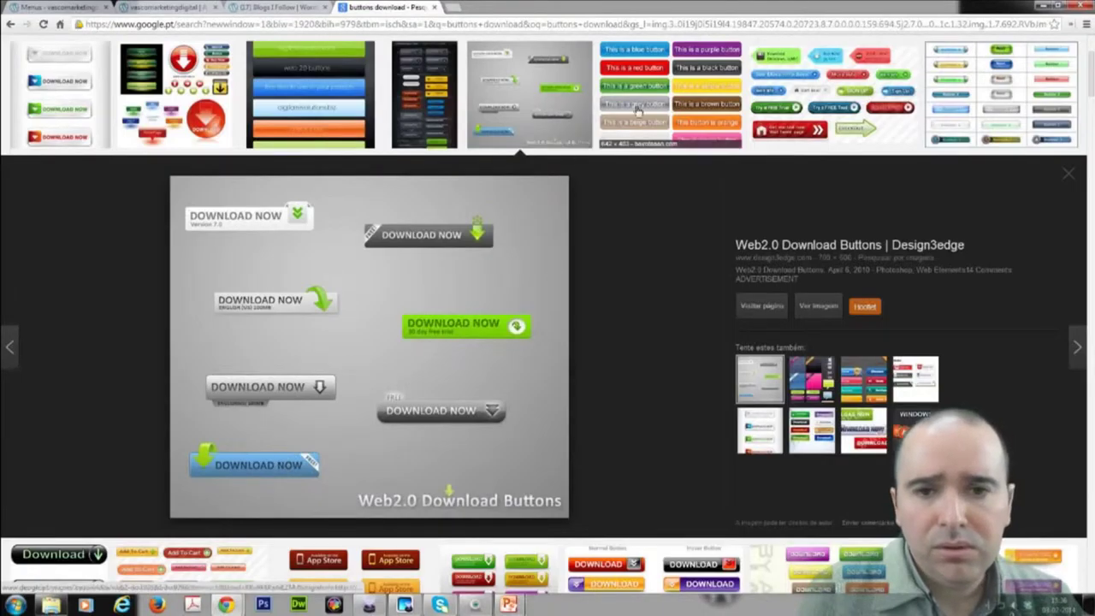
{"action": "left_click", "coordinate": [675, 98]}
{"action": "left_click", "coordinate": [807, 100]}
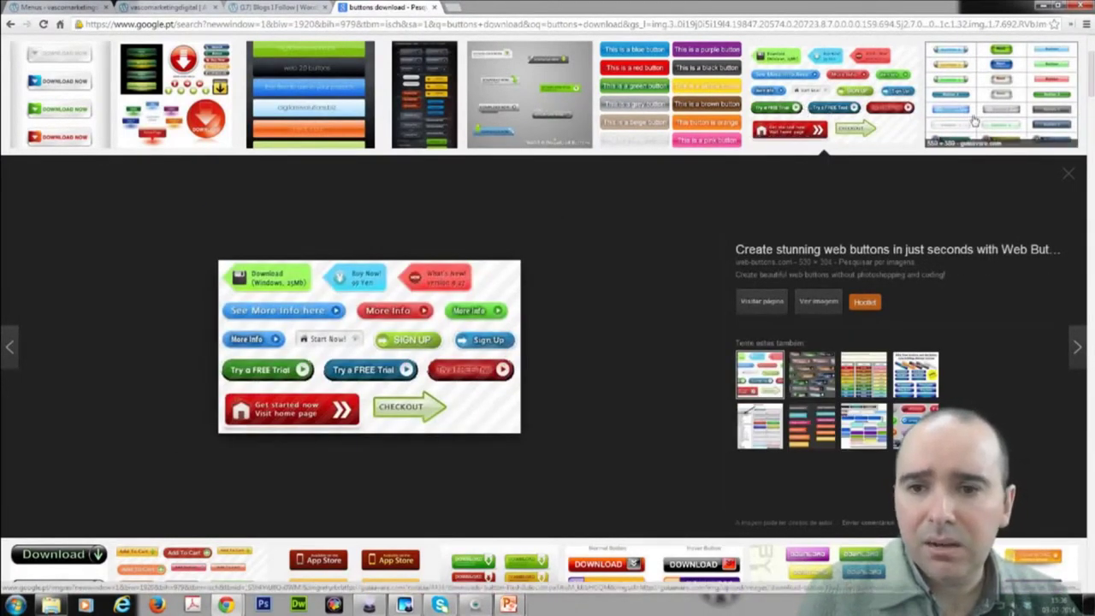
{"action": "left_click", "coordinate": [807, 102]}
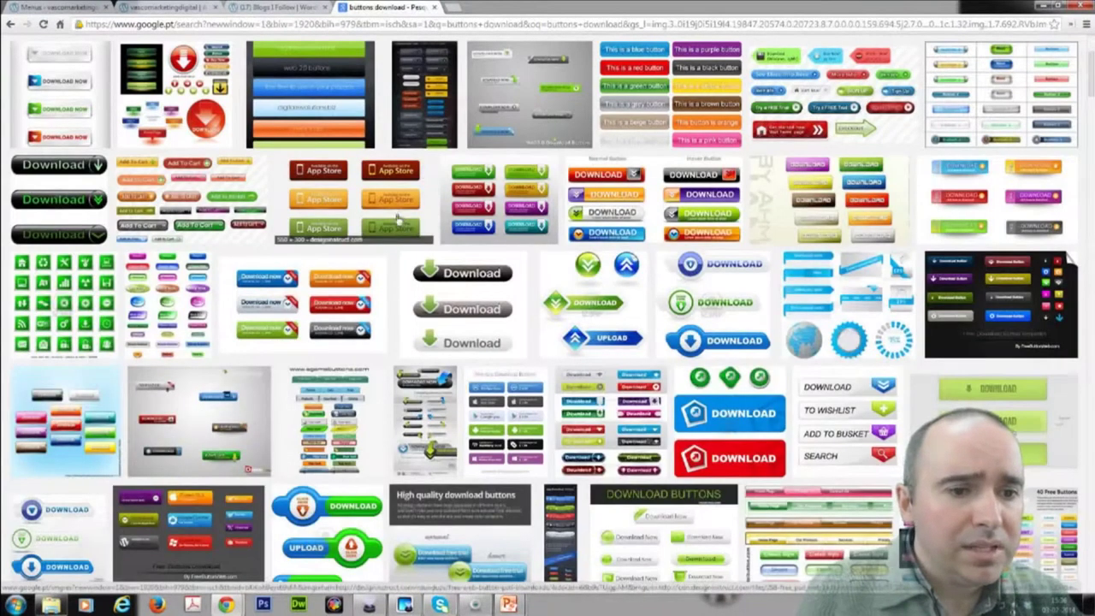
Step: Preview the button sets in the fourth row of results, from the six Download now buttons to the blue website download buttons
{"action": "left_click", "coordinate": [337, 318]}
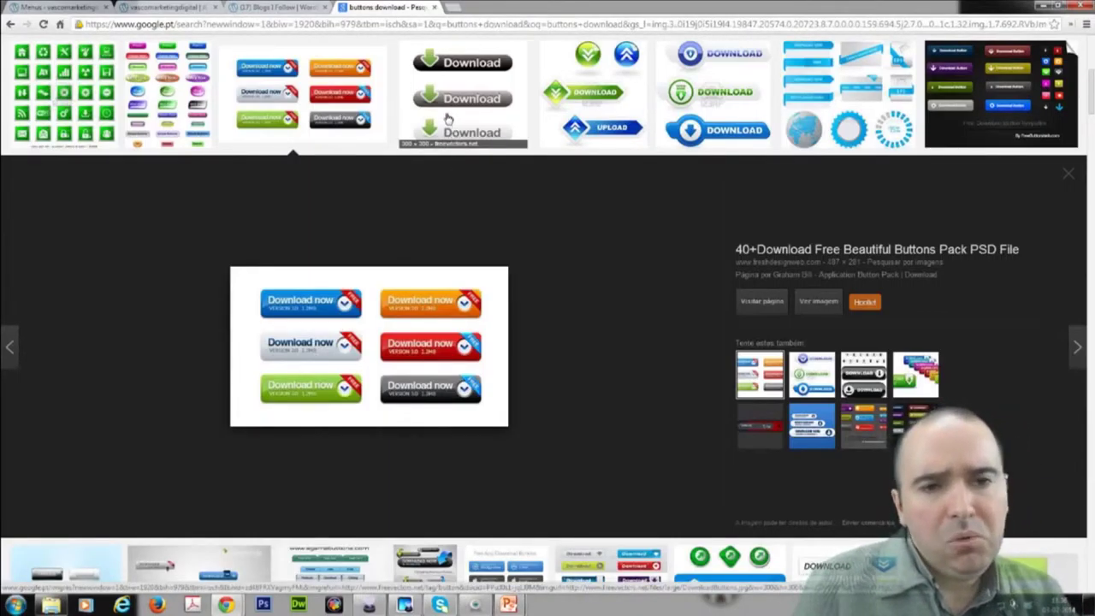
{"action": "left_click", "coordinate": [603, 115]}
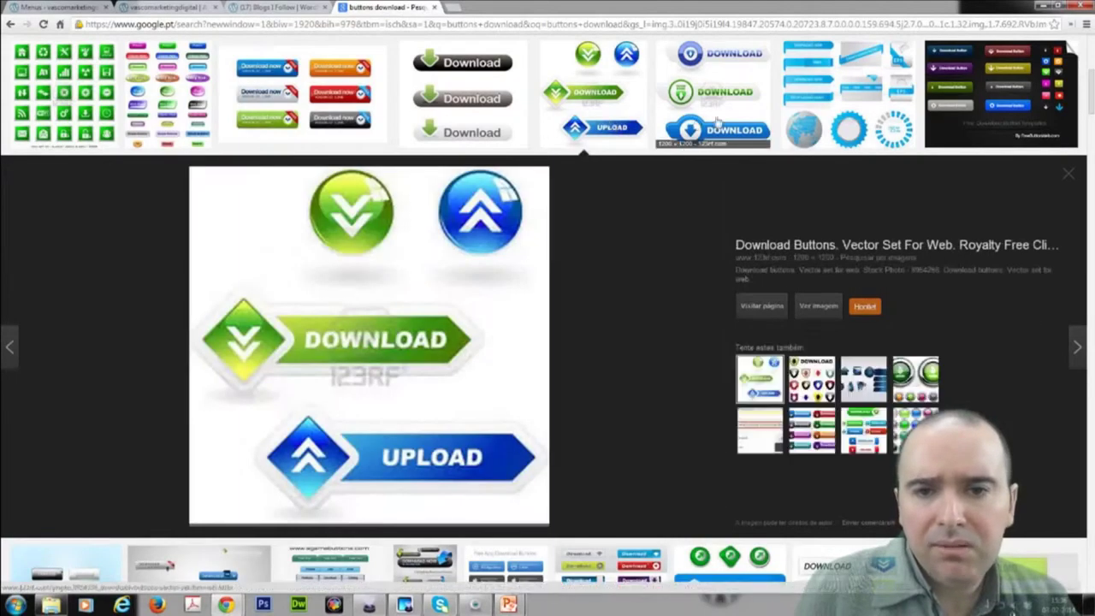
{"action": "left_click", "coordinate": [719, 115]}
{"action": "left_click", "coordinate": [811, 122]}
{"action": "left_click", "coordinate": [1003, 117]}
{"action": "left_click", "coordinate": [856, 99]}
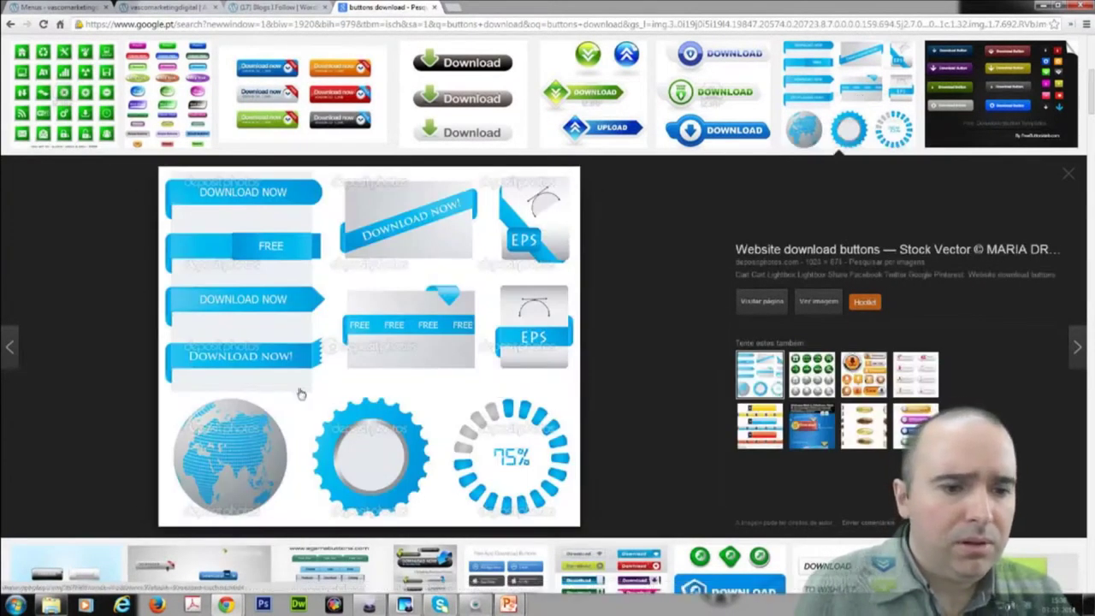
{"action": "scroll", "coordinate": [333, 458], "scroll_direction": "down", "scroll_amount": 2}
{"action": "scroll", "coordinate": [334, 458], "scroll_direction": "up", "scroll_amount": 10}
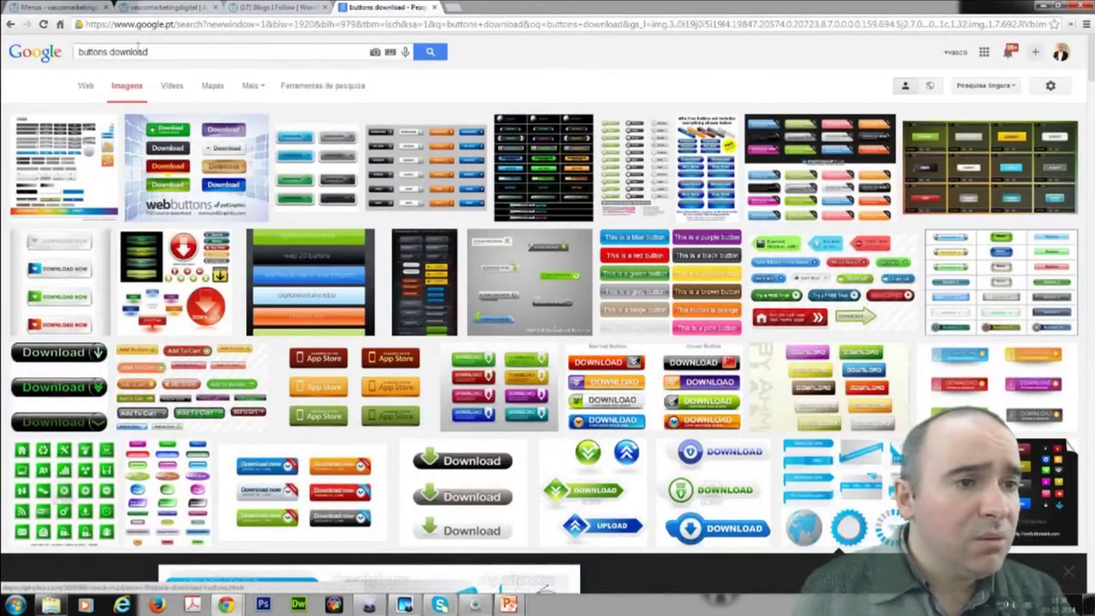
Step: Search images for "buttons newsletter", preview the set of six rectangular buttons with reflections, and close the preview
{"action": "left_click_drag", "start_coordinate": [111, 54], "coordinate": [197, 51]}
{"action": "type", "text": "newsletter"}
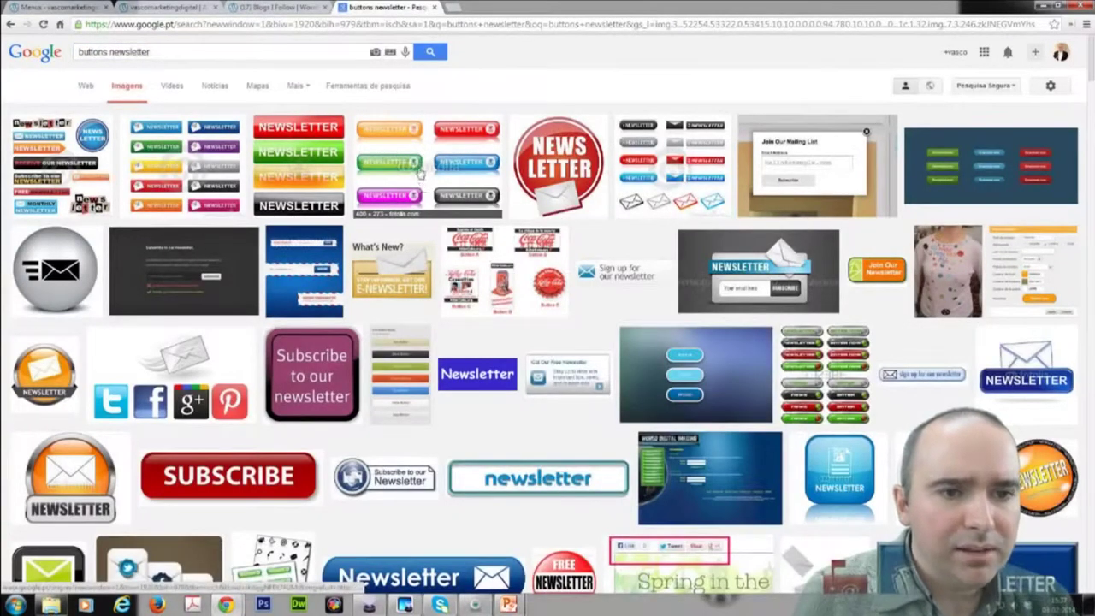
{"action": "left_click", "coordinate": [419, 174]}
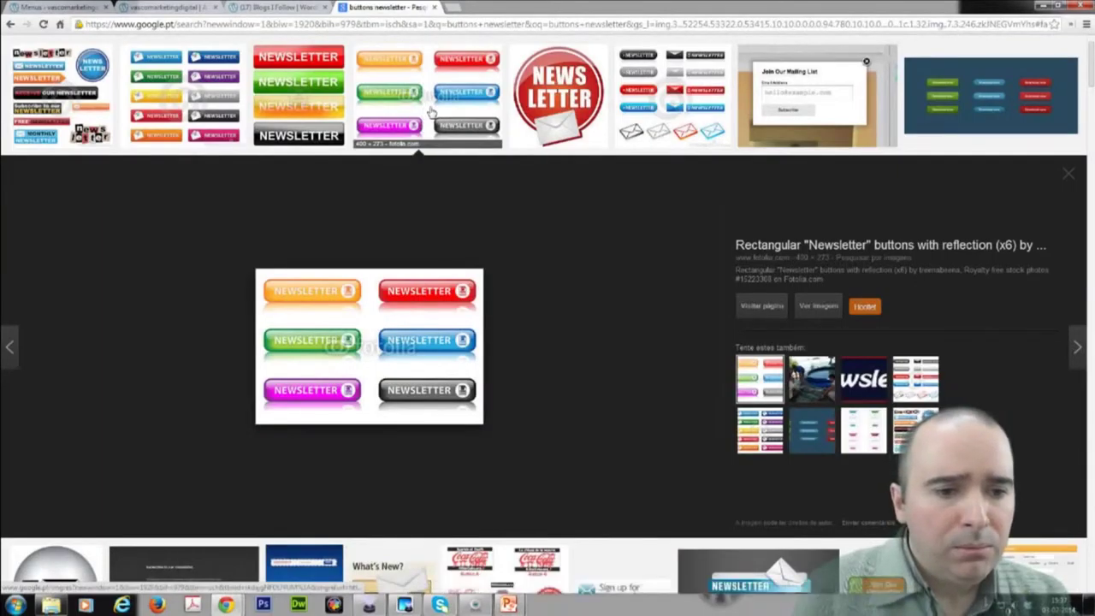
{"action": "left_click", "coordinate": [398, 128]}
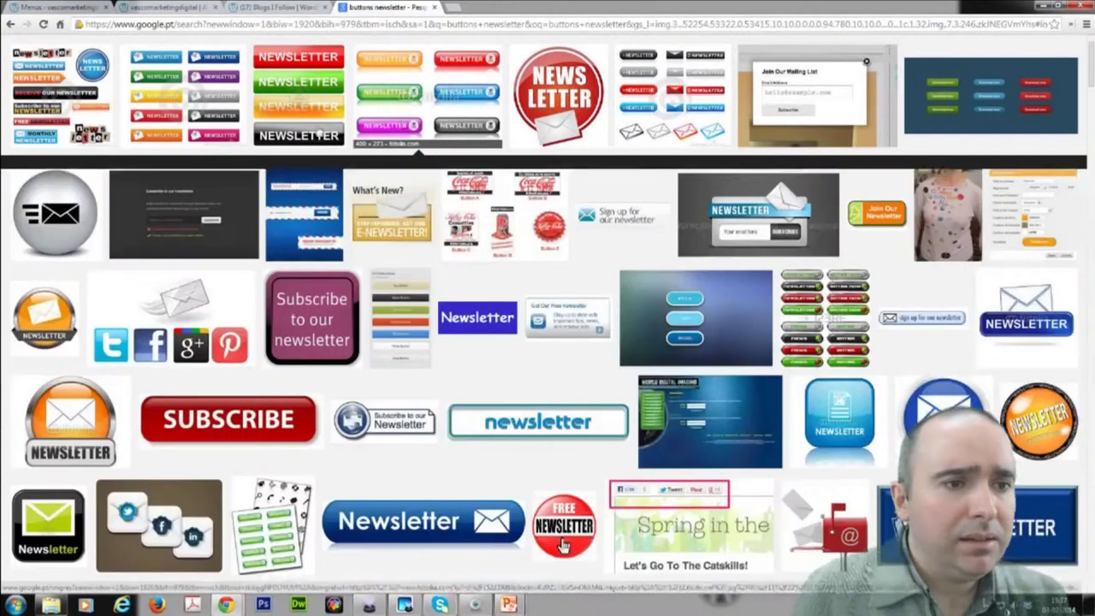
Step: Preview the set of ten newsletter buttons with envelope icons and its striped neighbour, and close the preview
{"action": "left_click", "coordinate": [216, 128]}
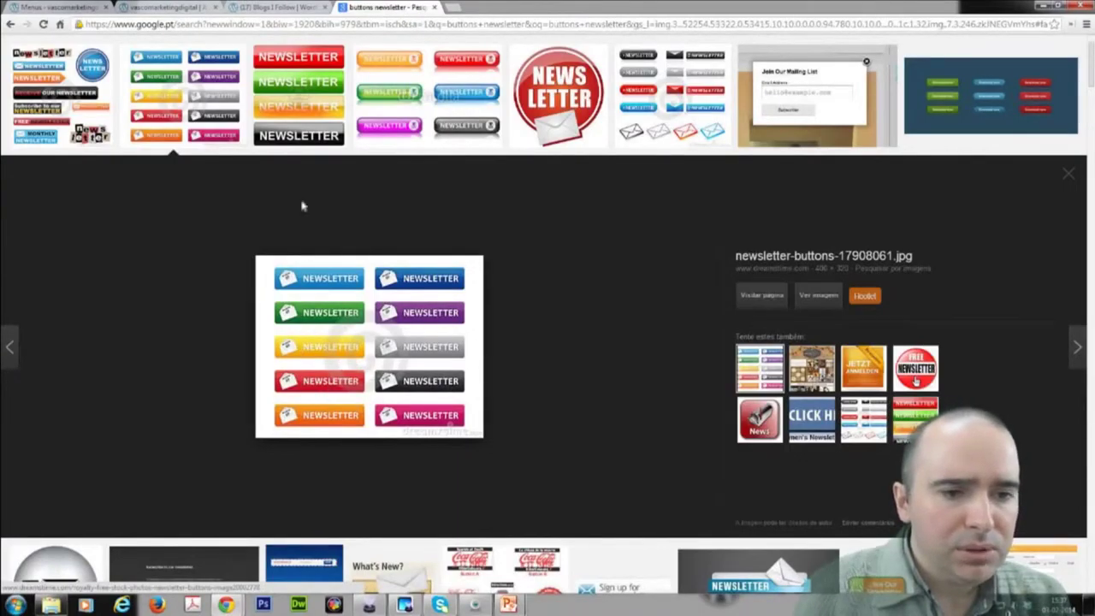
{"action": "left_click", "coordinate": [293, 130]}
{"action": "left_click", "coordinate": [213, 123]}
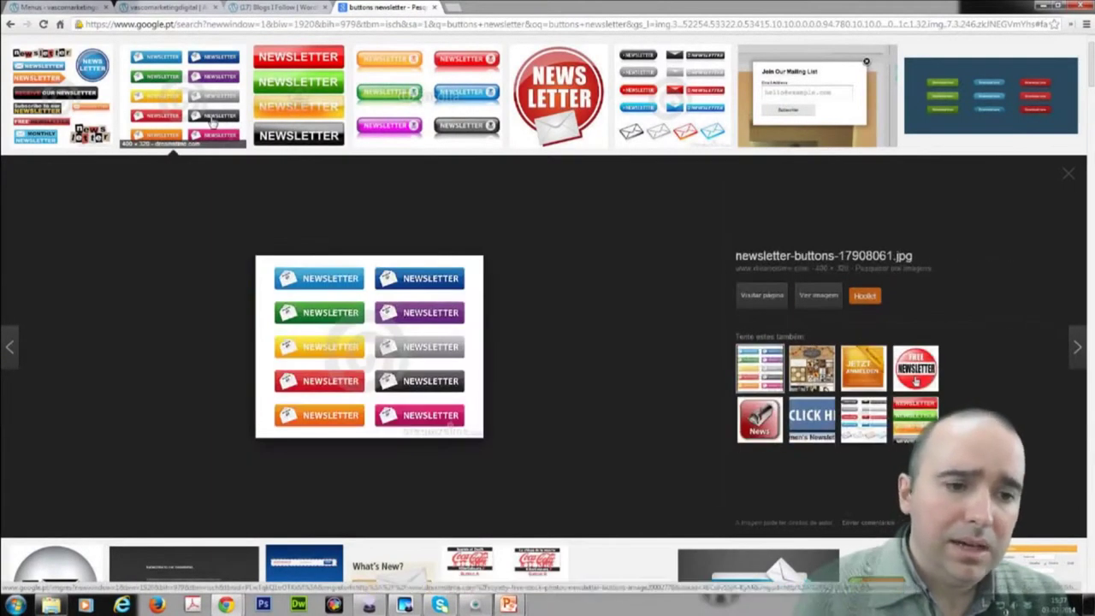
{"action": "left_click", "coordinate": [213, 122]}
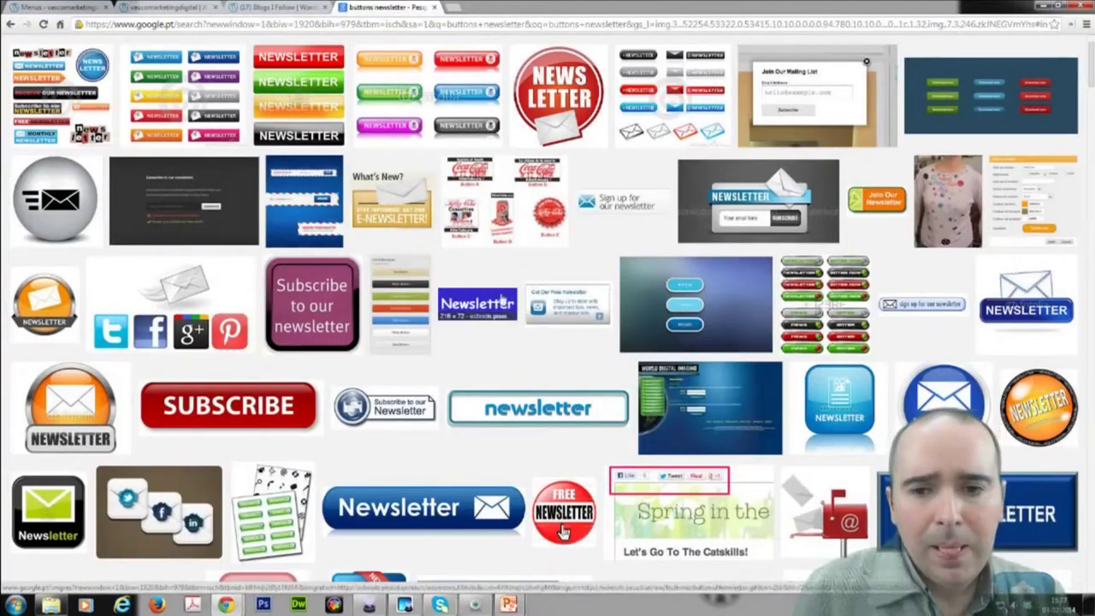
Step: Preview the single blue Newsletter button with an envelope and browse the remaining newsletter results
{"action": "scroll", "coordinate": [563, 321], "scroll_direction": "down", "scroll_amount": 2}
{"action": "left_click", "coordinate": [379, 308]}
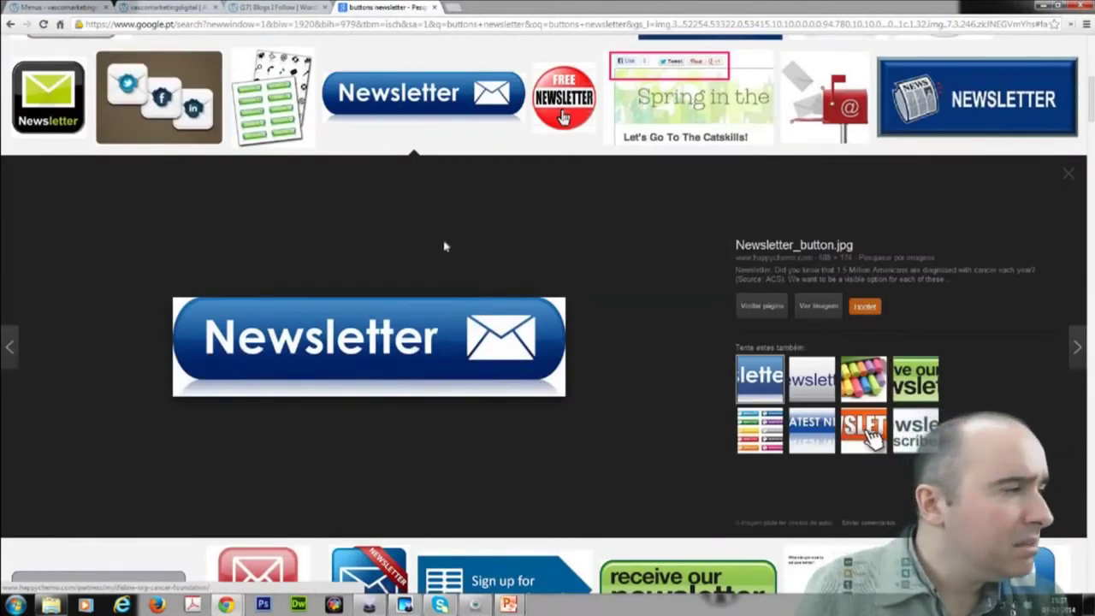
{"action": "left_click", "coordinate": [435, 99]}
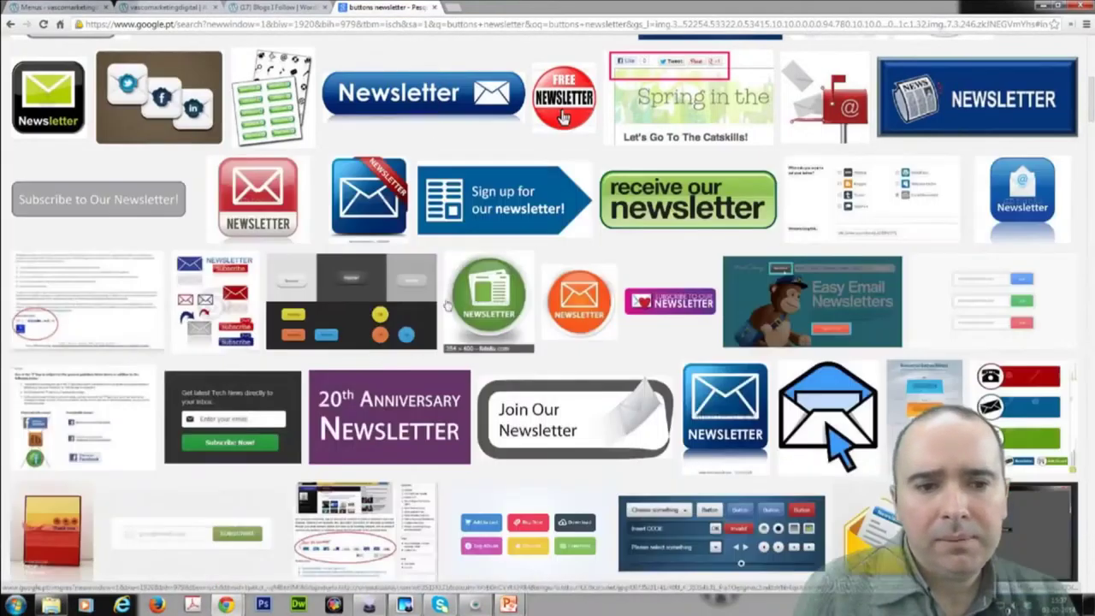
{"action": "scroll", "coordinate": [439, 308], "scroll_direction": "down", "scroll_amount": 7}
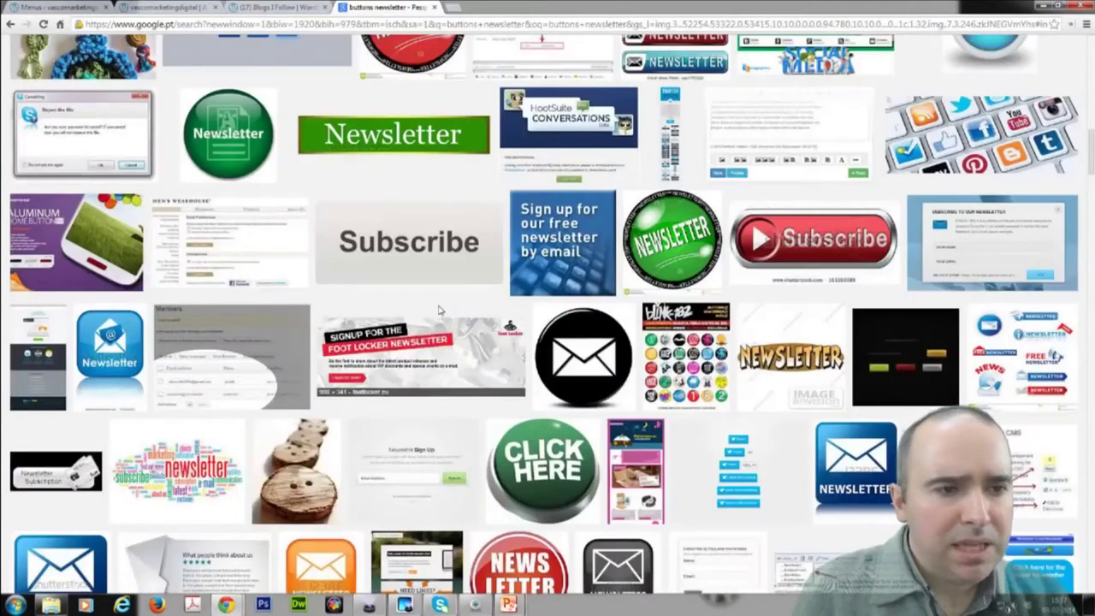
{"action": "scroll", "coordinate": [440, 308], "scroll_direction": "down", "scroll_amount": 5}
{"action": "scroll", "coordinate": [419, 171], "scroll_direction": "up", "scroll_amount": 15}
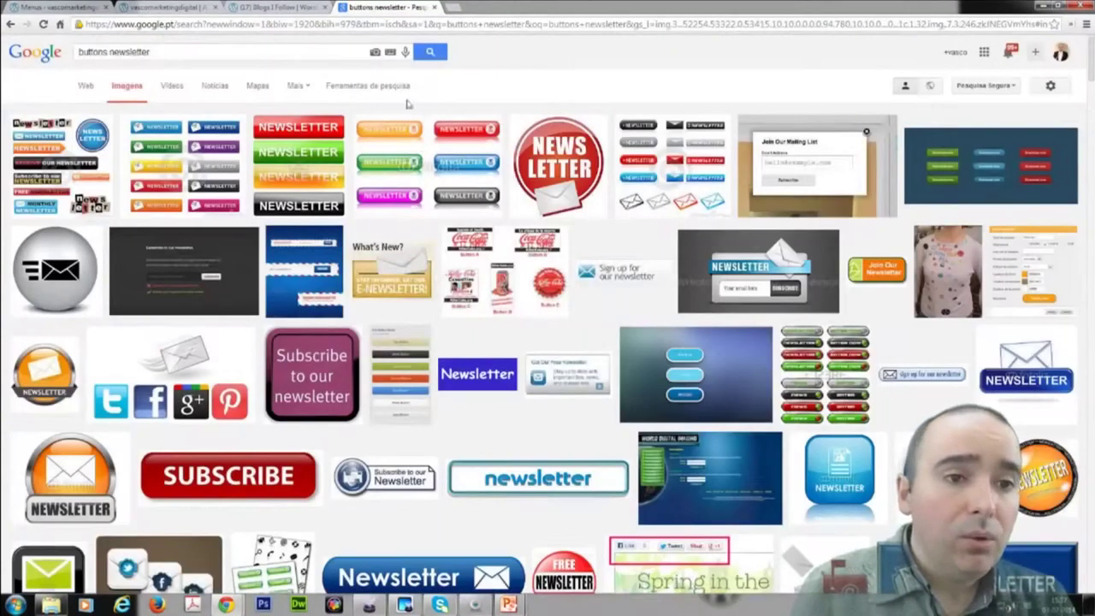
Step: Filter the image results by usage rights to "rotulada para nova utilização comercial com modificação"
{"action": "left_click", "coordinate": [352, 94]}
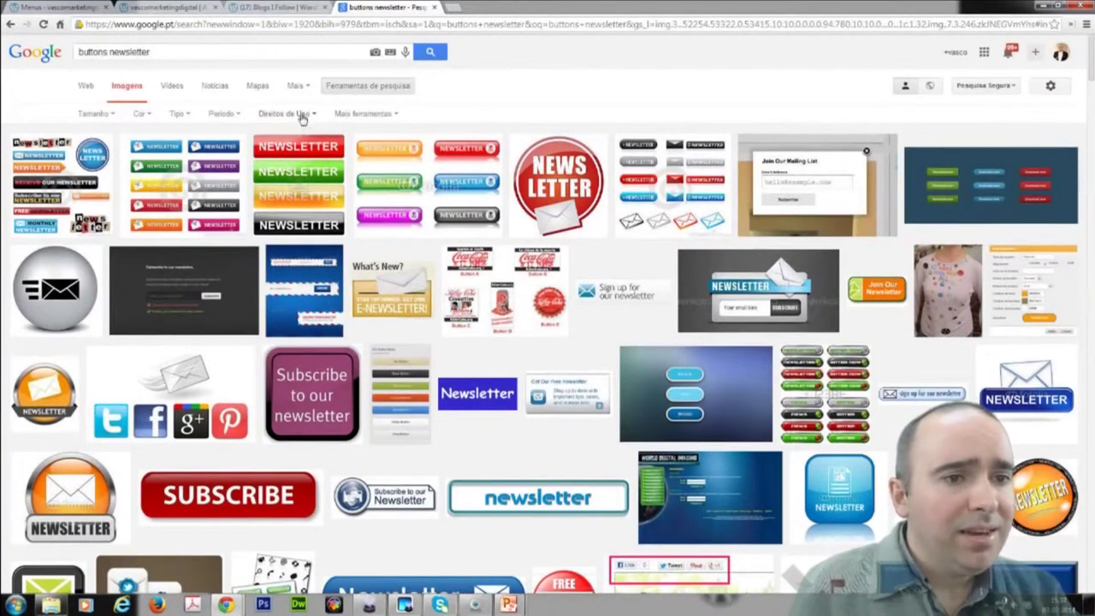
{"action": "left_click", "coordinate": [301, 118]}
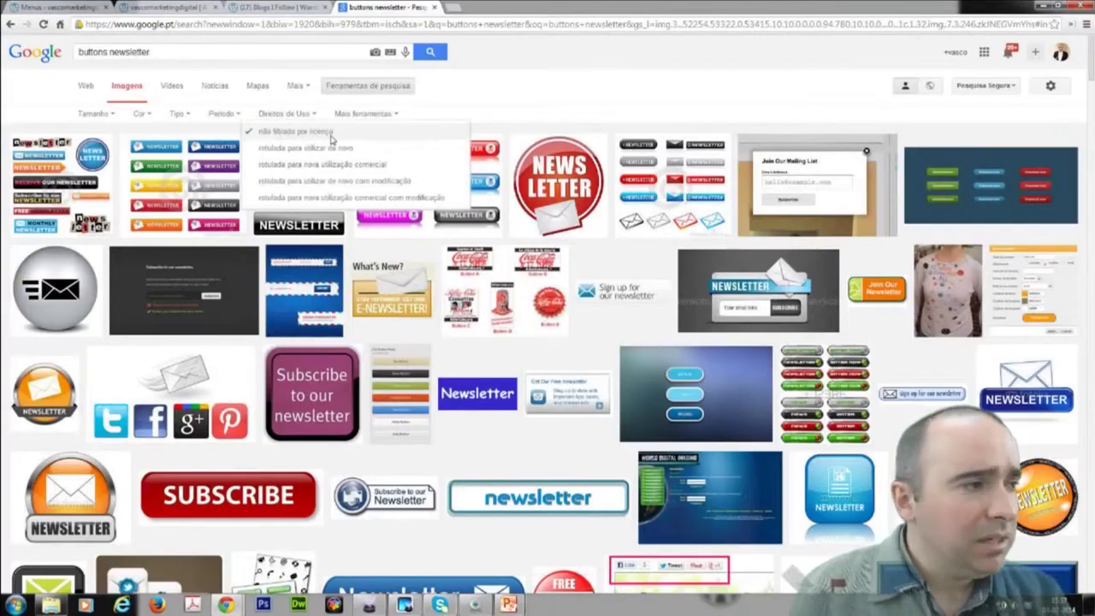
{"action": "left_click", "coordinate": [324, 201]}
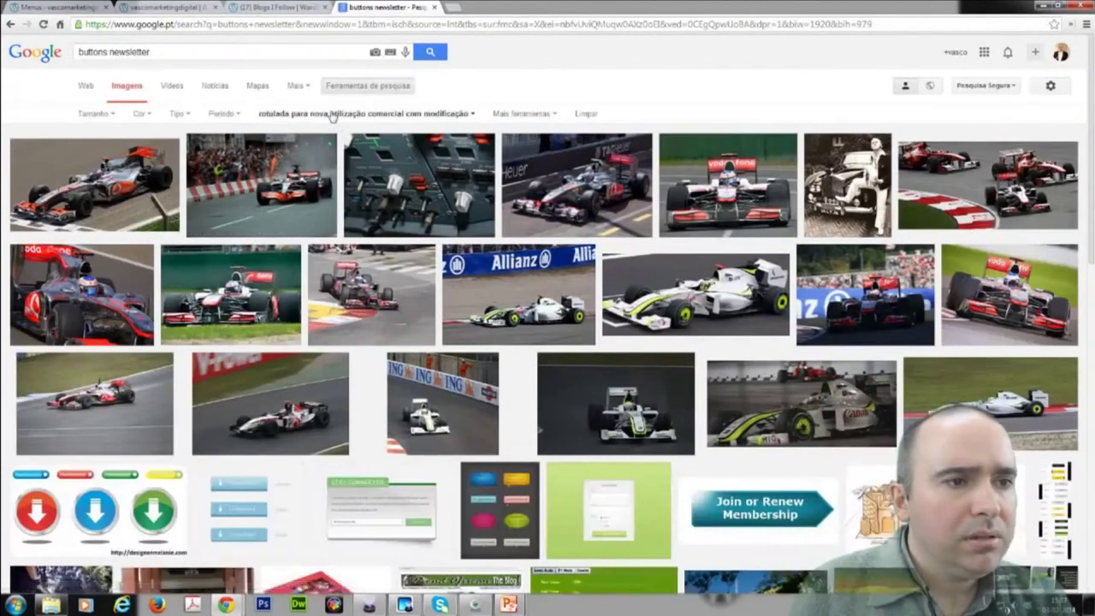
Step: Try the usage rights filters "rotulada para utilizar de novo com modificação" and "rotulada para nova utilização comercial" on the image results
{"action": "scroll", "coordinate": [385, 133], "scroll_direction": "down", "scroll_amount": 5}
{"action": "scroll", "coordinate": [385, 133], "scroll_direction": "up", "scroll_amount": 5}
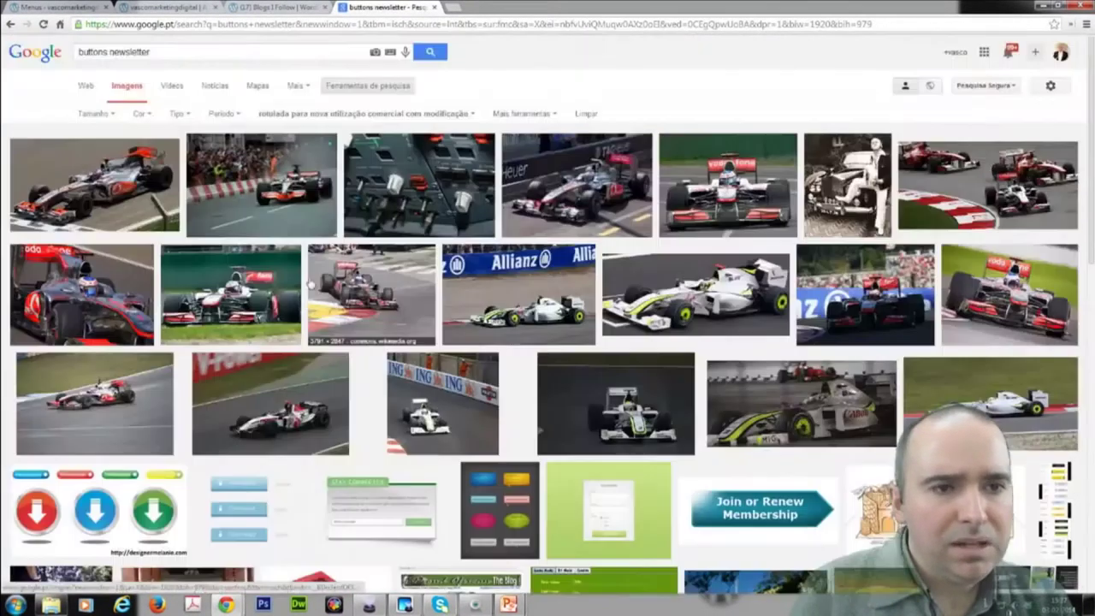
{"action": "left_click", "coordinate": [366, 113]}
{"action": "left_click", "coordinate": [347, 182]}
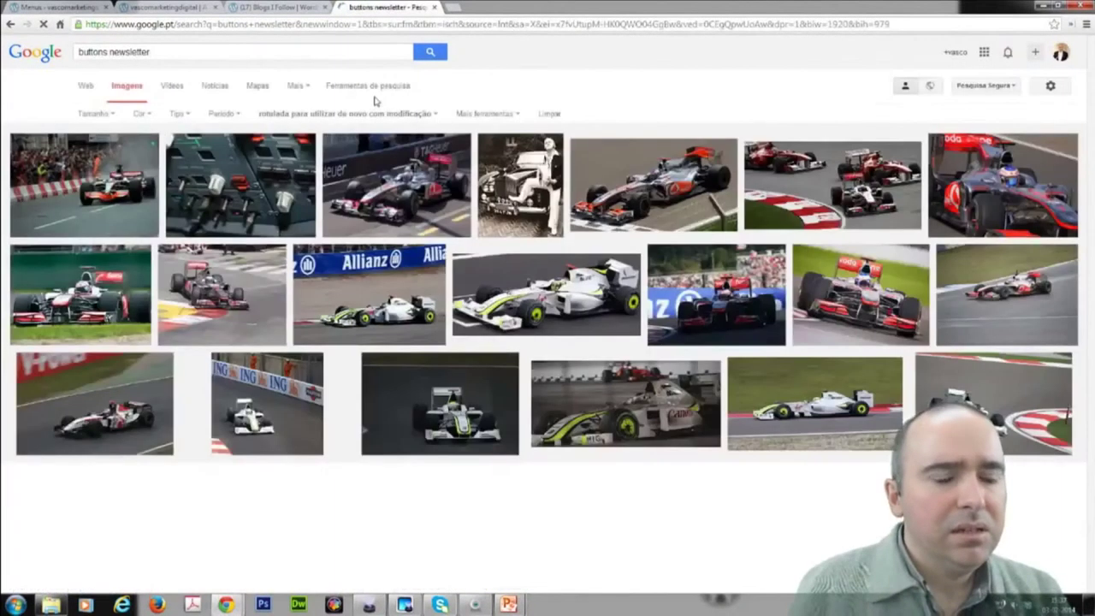
{"action": "left_click", "coordinate": [368, 115]}
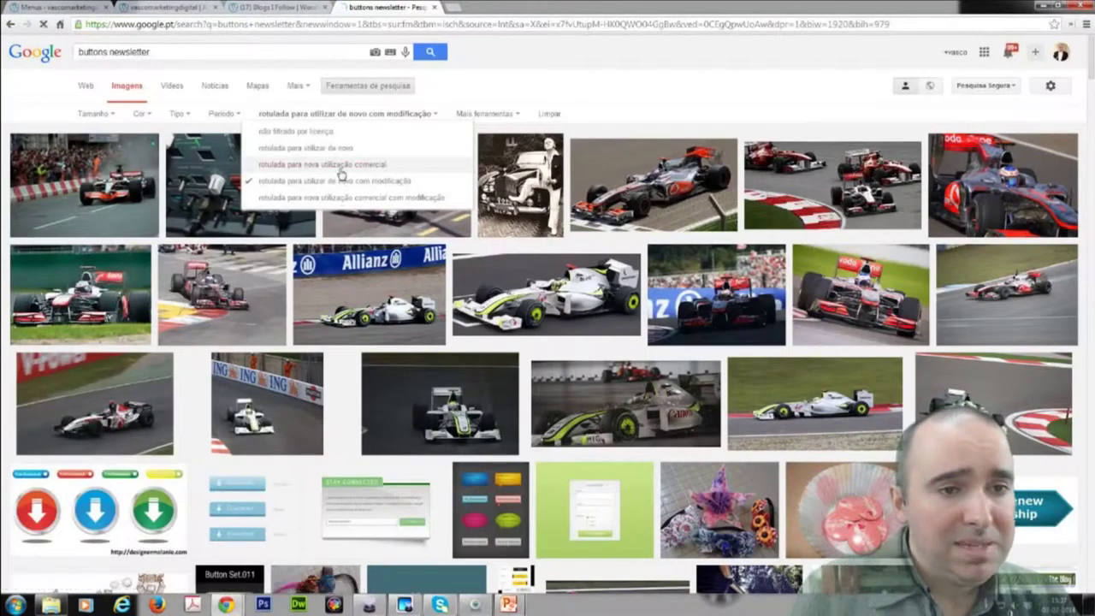
{"action": "left_click", "coordinate": [341, 168]}
Step: Set the usage rights filter to "não filtrado por licença", preview the nine "Download now" buttons, and close the preview
{"action": "left_click", "coordinate": [376, 115]}
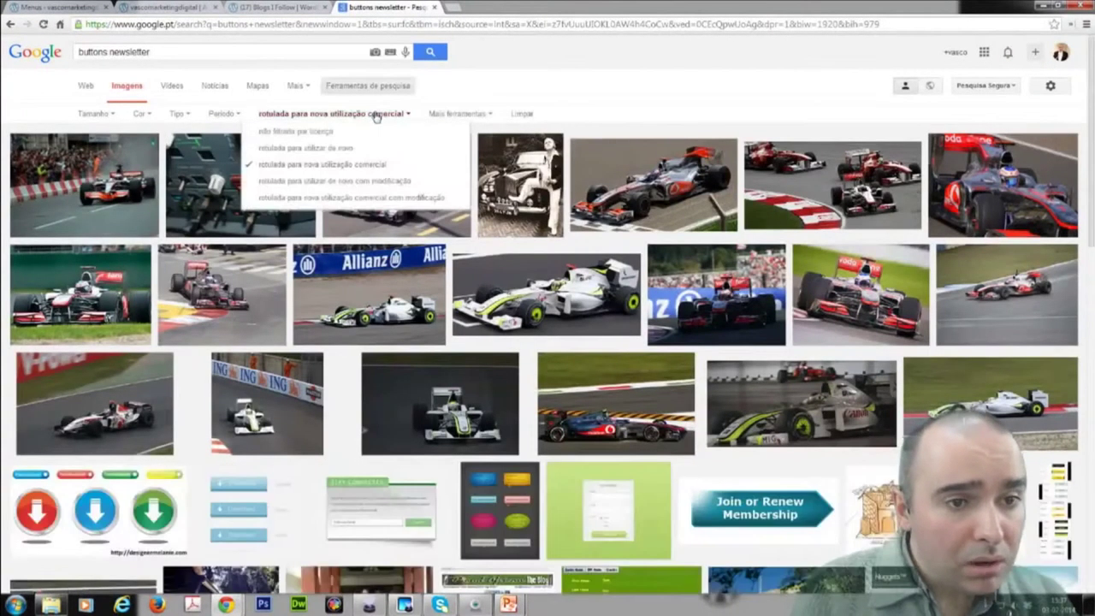
{"action": "left_click", "coordinate": [295, 131]}
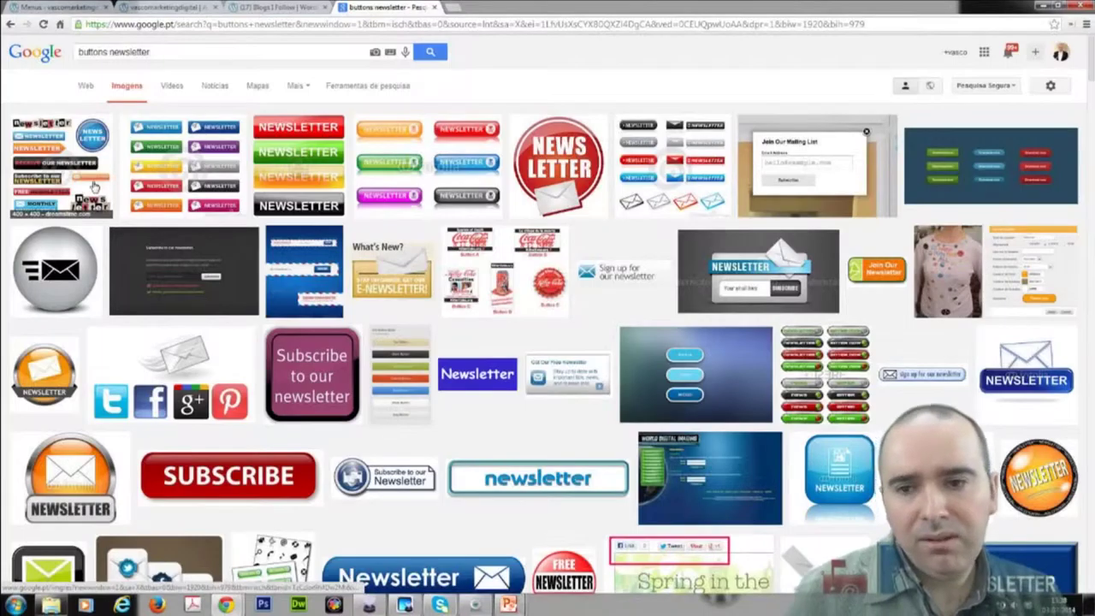
{"action": "left_click", "coordinate": [934, 187]}
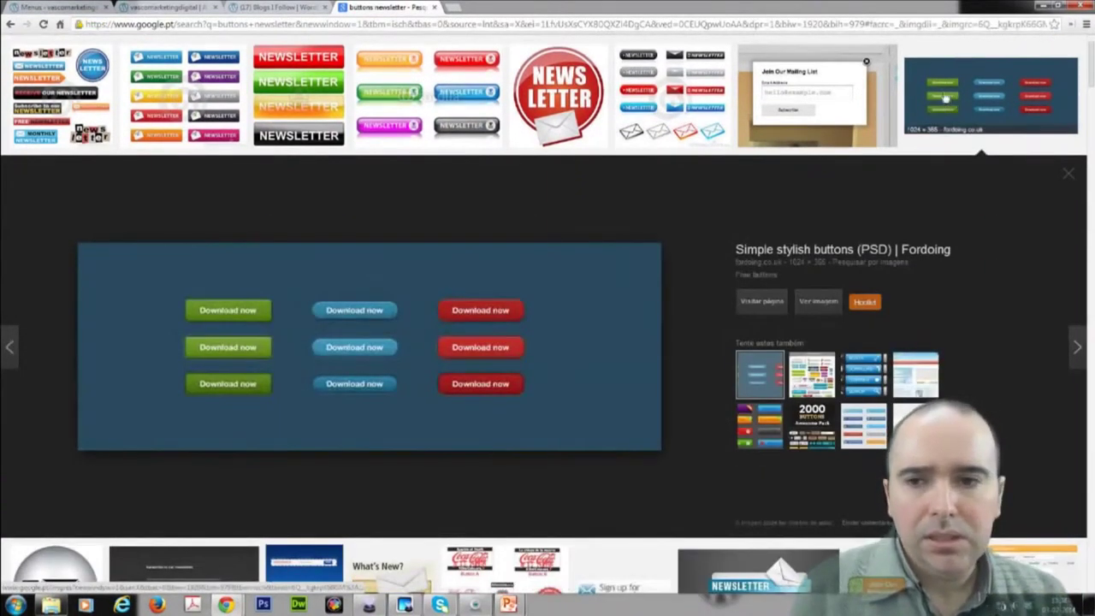
{"action": "left_click", "coordinate": [941, 98]}
{"action": "scroll", "coordinate": [372, 208], "scroll_direction": "up", "scroll_amount": 2}
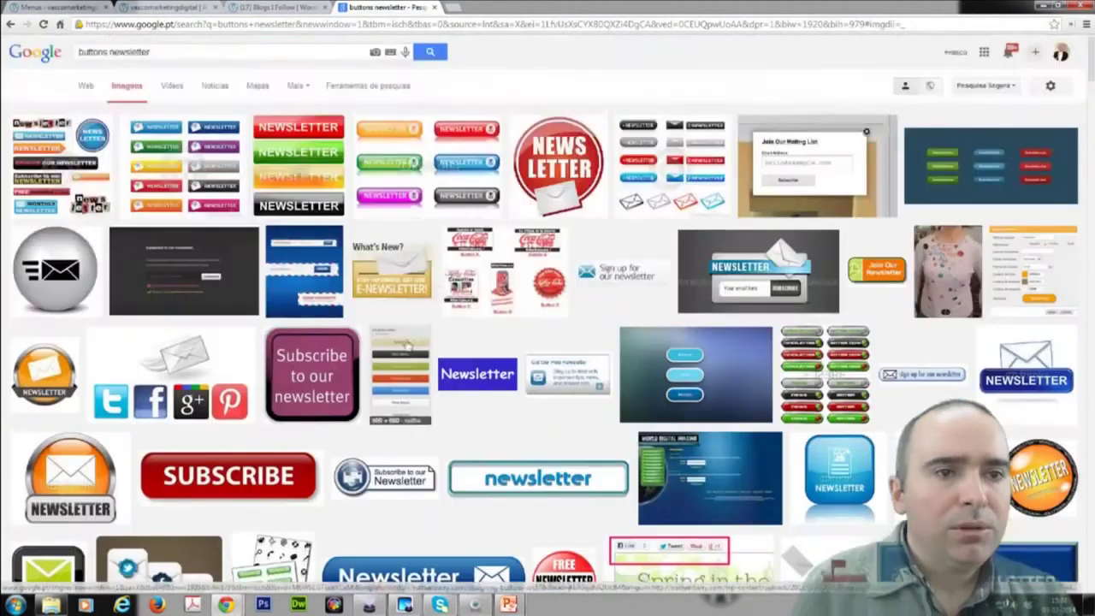
Step: Return to the WordPress blog administration and open the article "Imagens e redes sociais" from the list of articles for editing
{"action": "left_click", "coordinate": [164, 8]}
{"action": "left_click", "coordinate": [242, 9]}
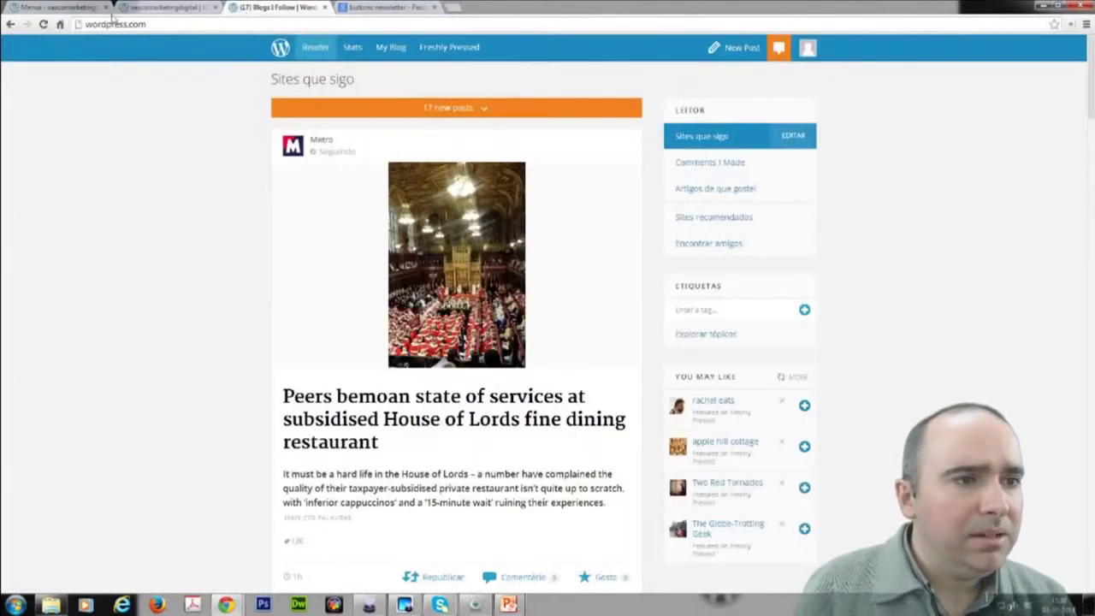
{"action": "left_click", "coordinate": [86, 7]}
{"action": "mouse_move", "coordinate": [34, 118]}
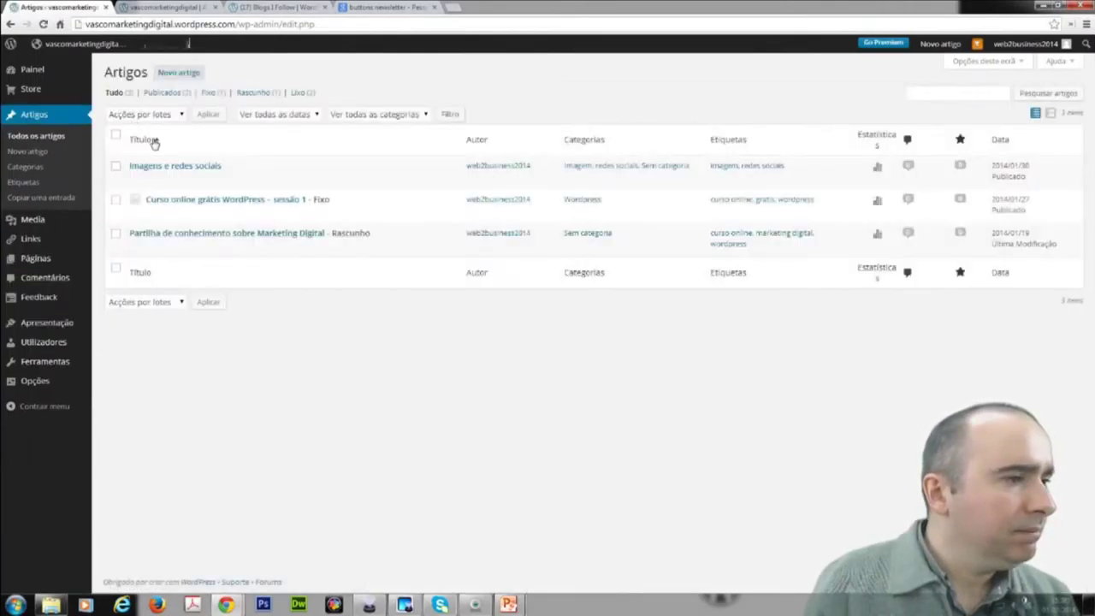
{"action": "left_click", "coordinate": [192, 170]}
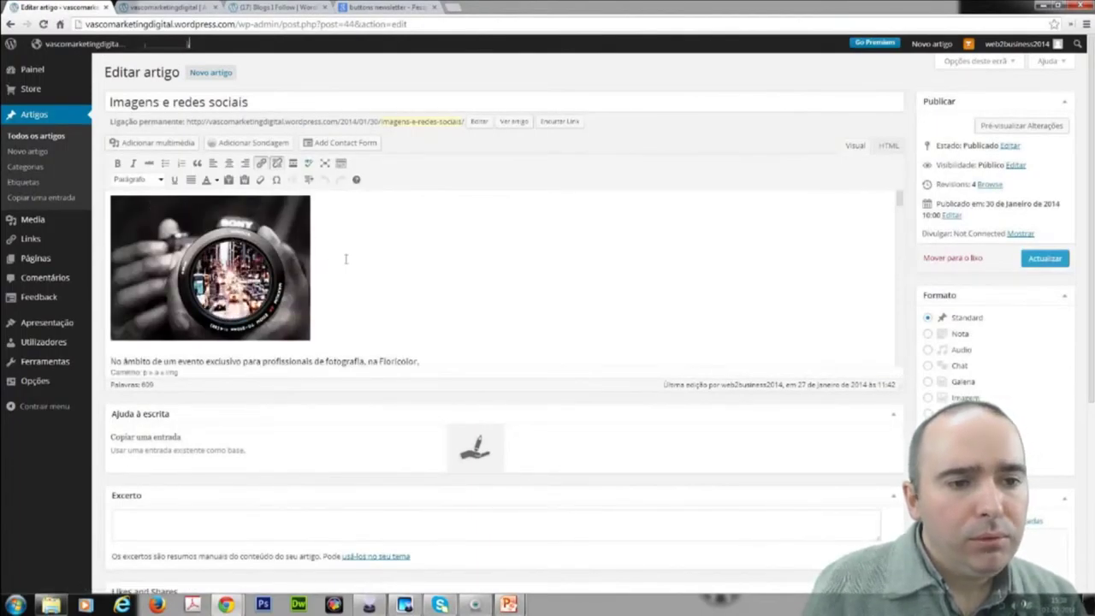
Step: Look at the media library used for inserting images into the article, and close it without inserting anything
{"action": "left_click", "coordinate": [304, 309]}
{"action": "left_click", "coordinate": [370, 303]}
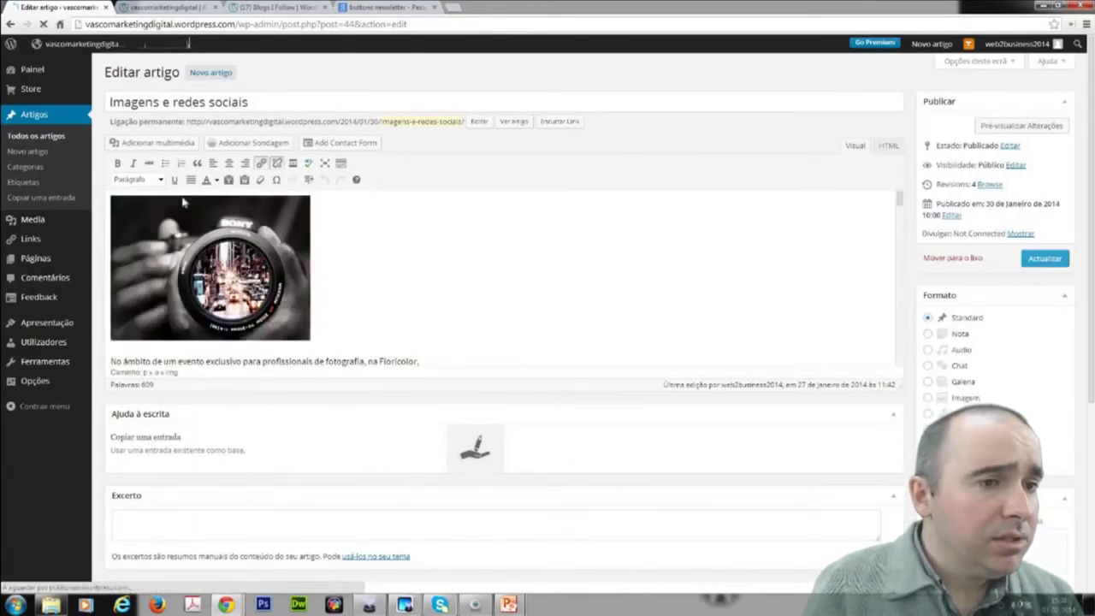
{"action": "left_click", "coordinate": [158, 143]}
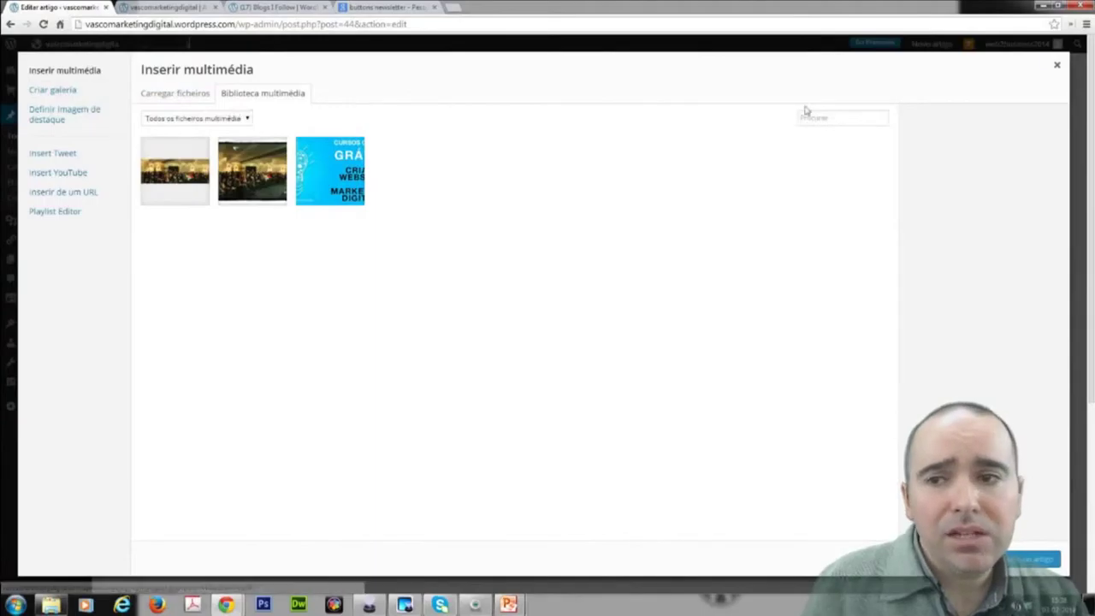
{"action": "left_click", "coordinate": [1058, 68]}
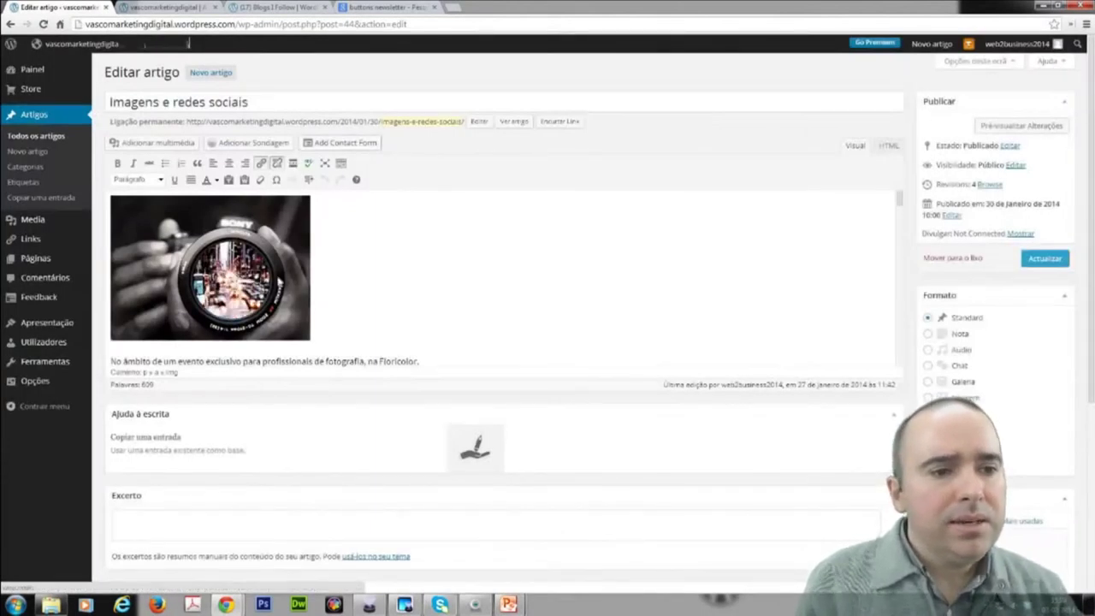
Step: Open the link settings of the camera photo in the article and examine its destination URL
{"action": "left_click", "coordinate": [227, 299]}
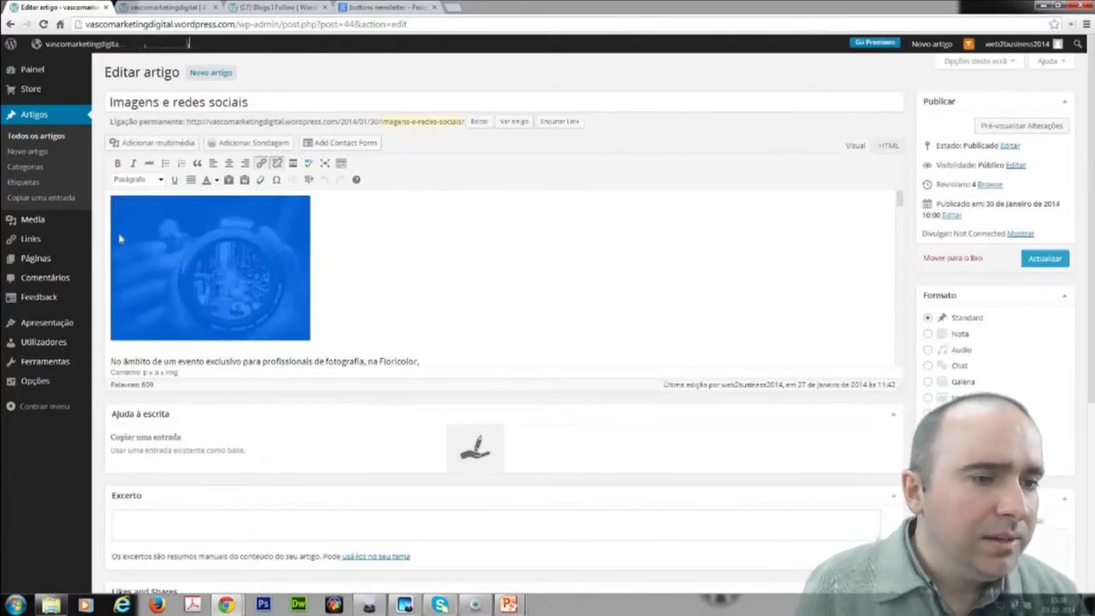
{"action": "left_click", "coordinate": [354, 294]}
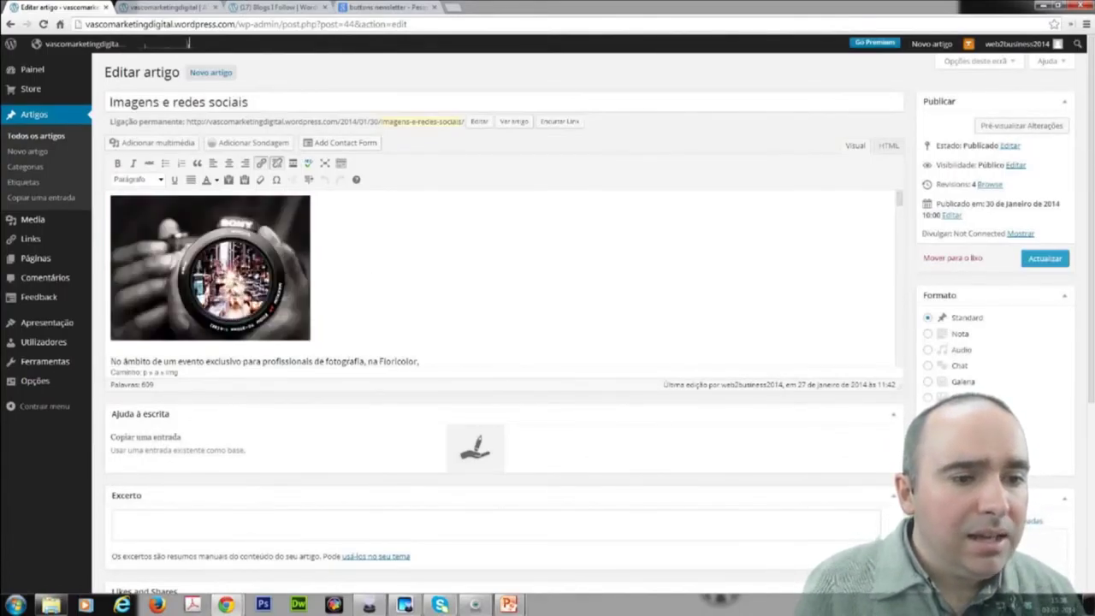
{"action": "left_click", "coordinate": [257, 283]}
{"action": "left_click", "coordinate": [262, 164]}
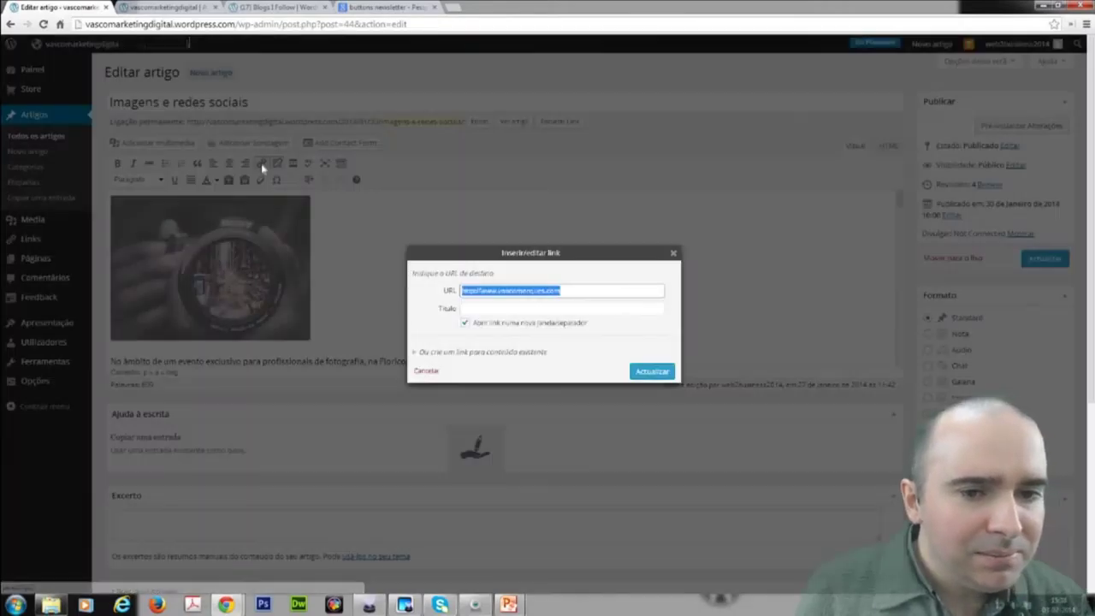
{"action": "left_click", "coordinate": [530, 292]}
{"action": "key", "text": "shift+Left"}
{"action": "key", "text": "shift+Left"}
{"action": "key", "text": "shift+Home"}
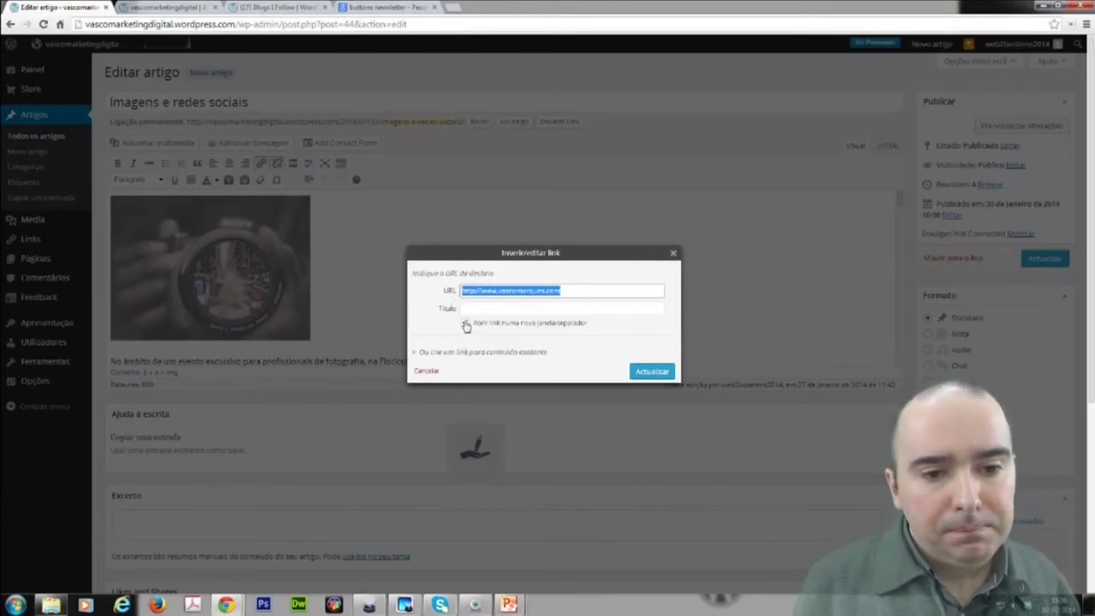
Step: Try turning off the option to open the photo's link in a new window, and close the link settings without saving
{"action": "left_click", "coordinate": [466, 324]}
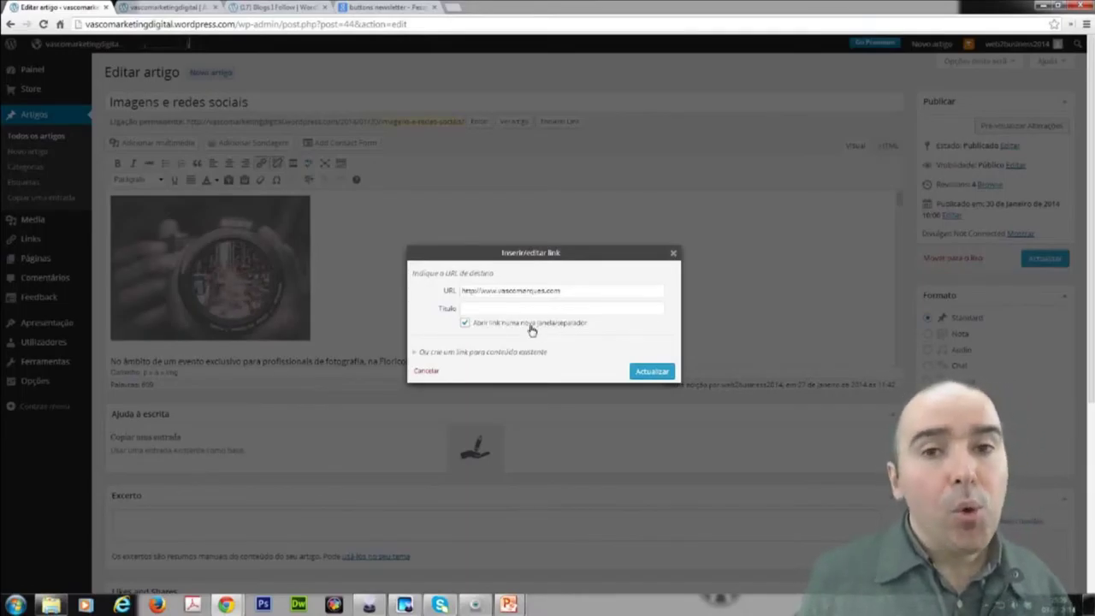
{"action": "left_click", "coordinate": [532, 330]}
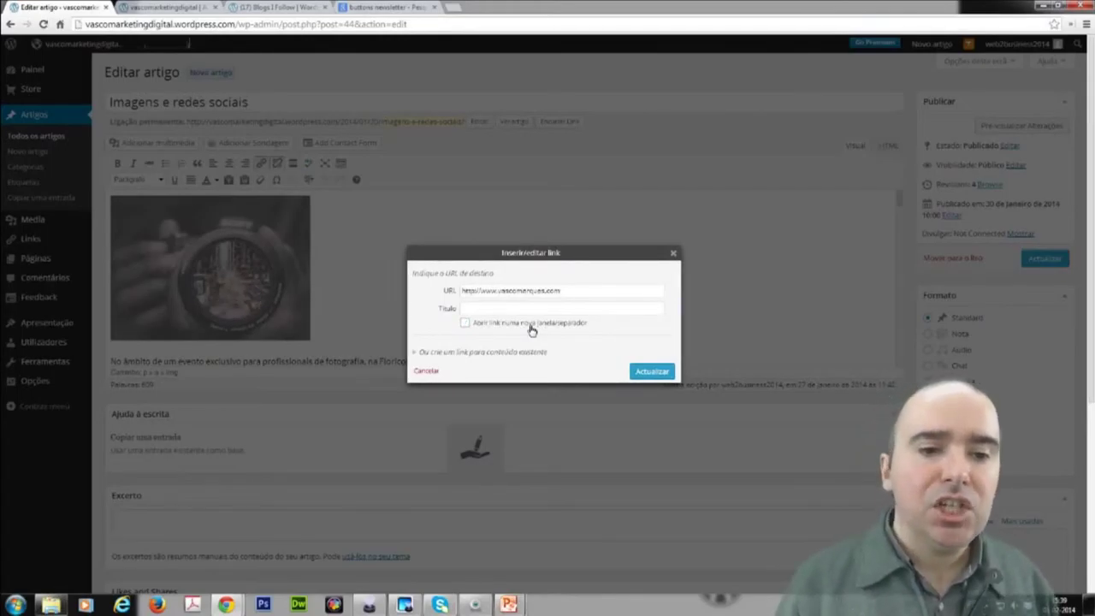
{"action": "left_click", "coordinate": [524, 309]}
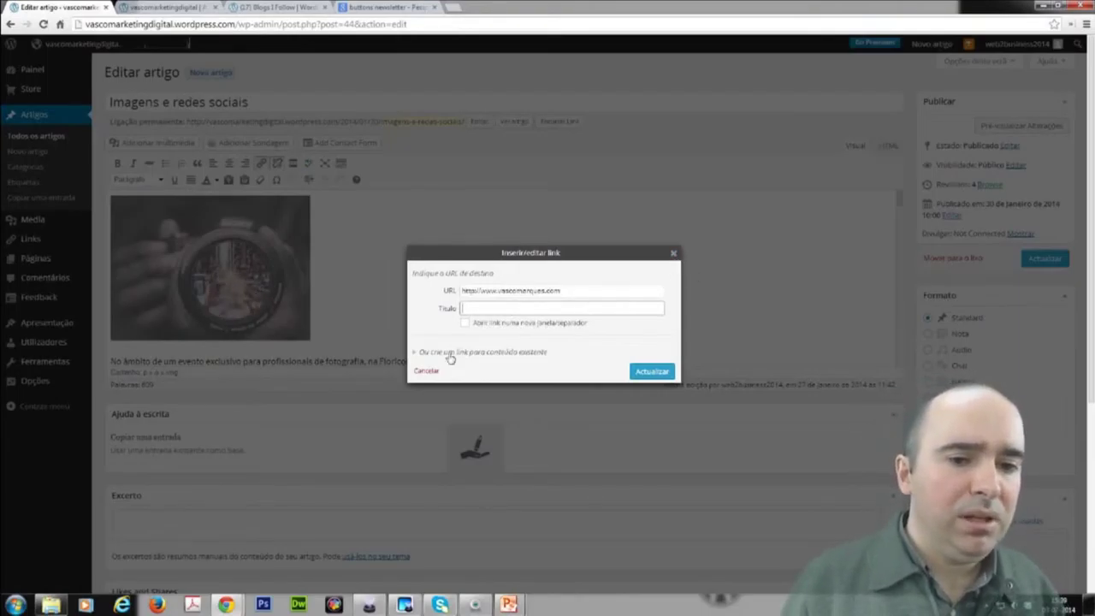
{"action": "left_click", "coordinate": [673, 255]}
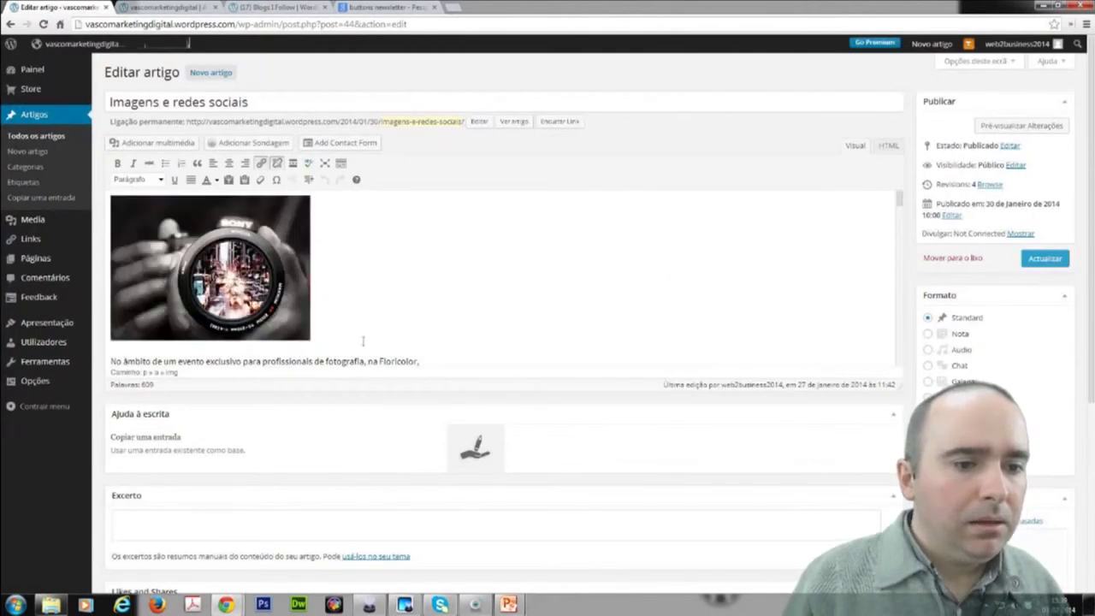
Step: Examine the link settings for the words "exclusivo para profissionais" in the first paragraph, and close them without adding a link
{"action": "left_click_drag", "start_coordinate": [207, 363], "coordinate": [314, 361]}
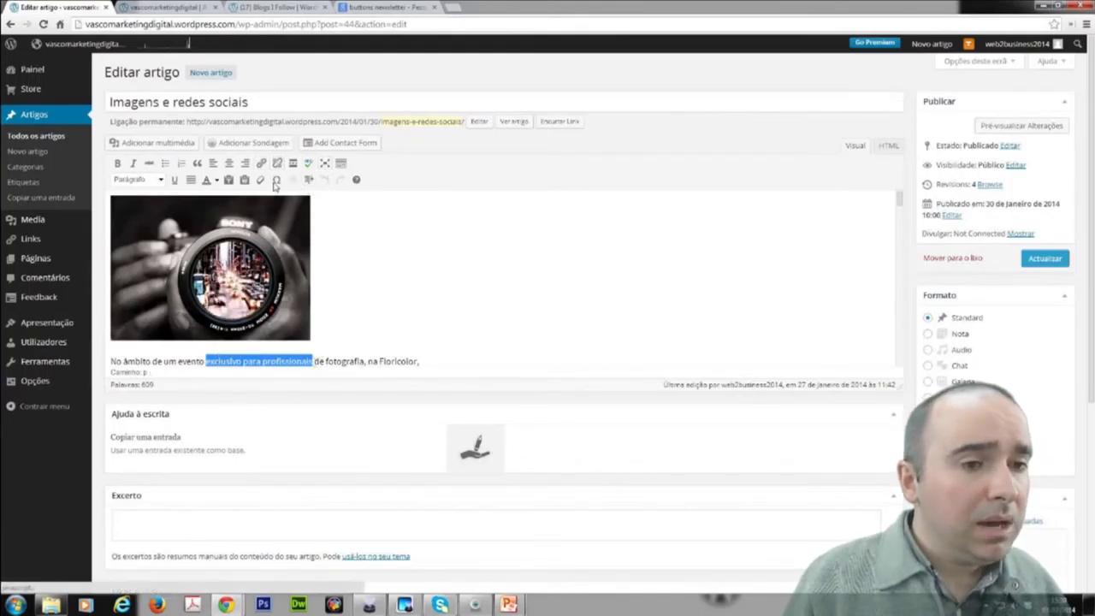
{"action": "left_click", "coordinate": [261, 164]}
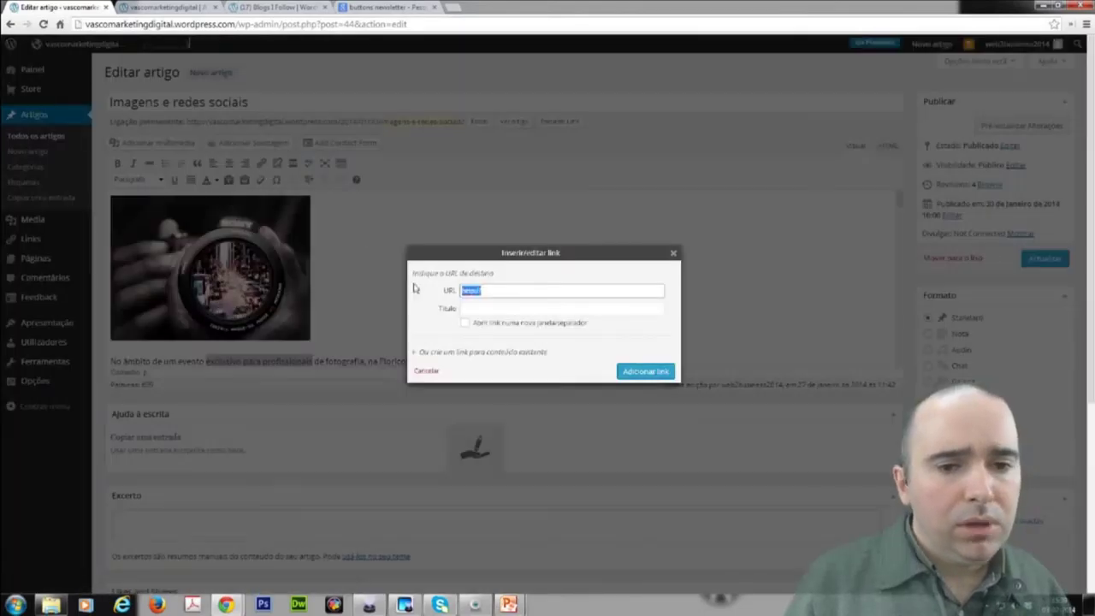
{"action": "left_click", "coordinate": [491, 291]}
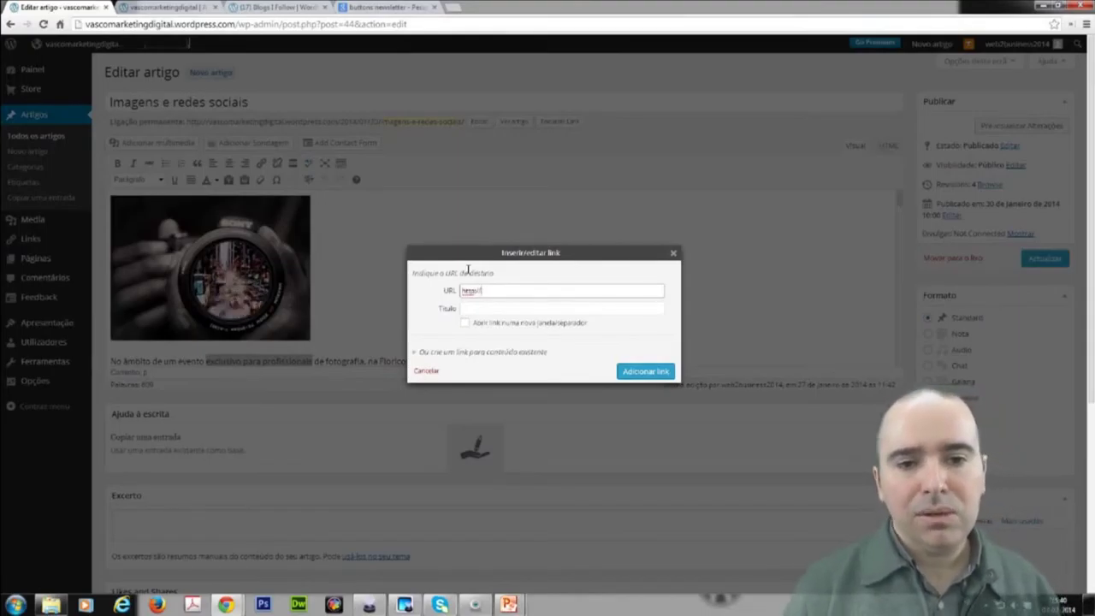
{"action": "left_click", "coordinate": [674, 256]}
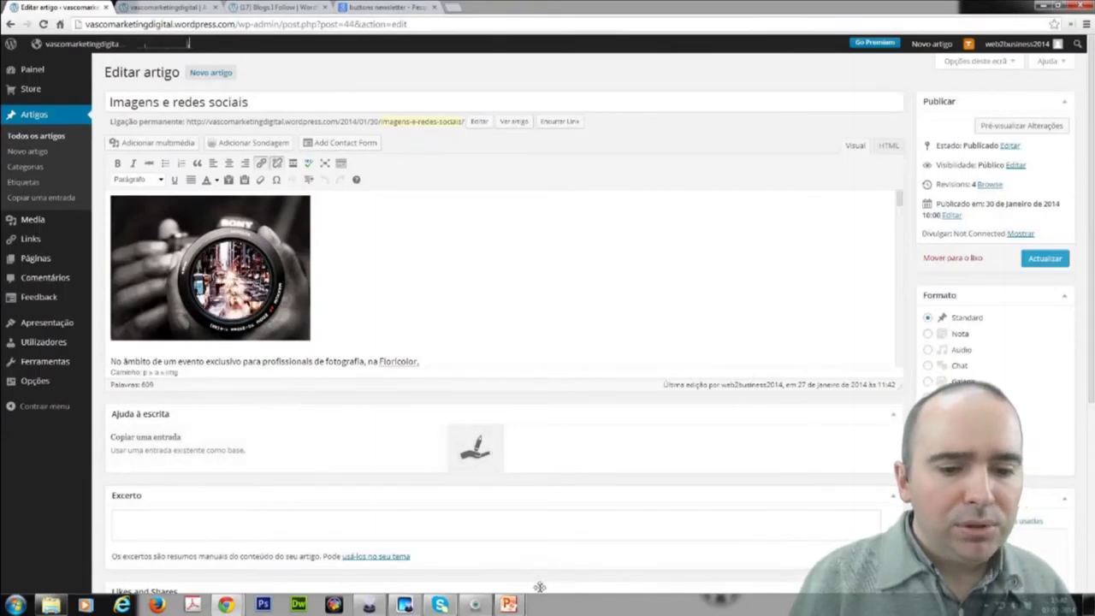
{"action": "mouse_move", "coordinate": [509, 605]}
{"action": "left_click", "coordinate": [530, 513]}
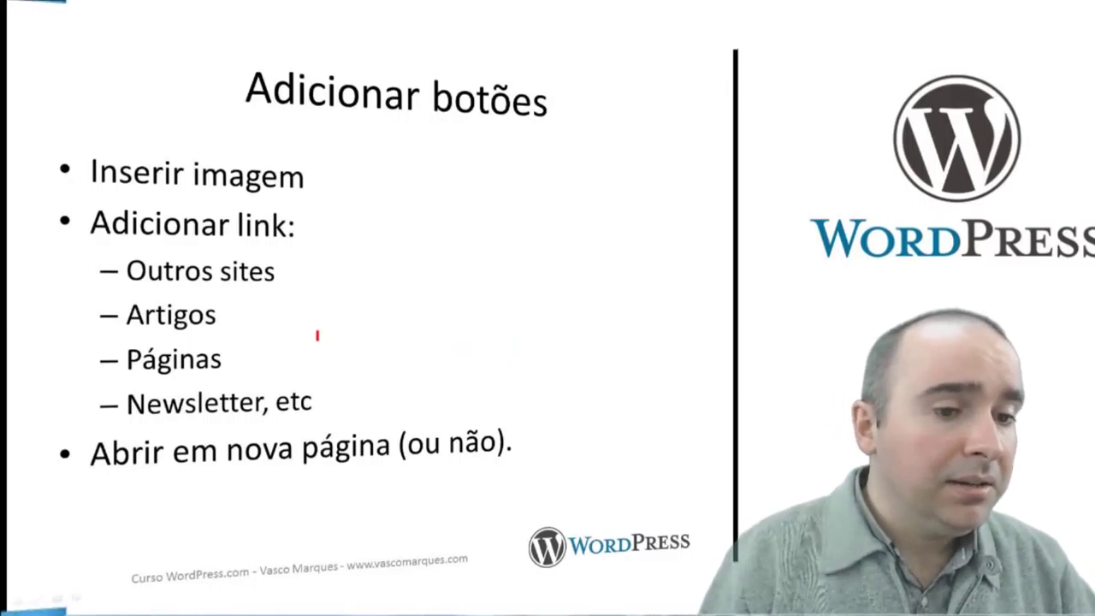
{"action": "left_click_drag", "start_coordinate": [299, 263], "coordinate": [333, 426]}
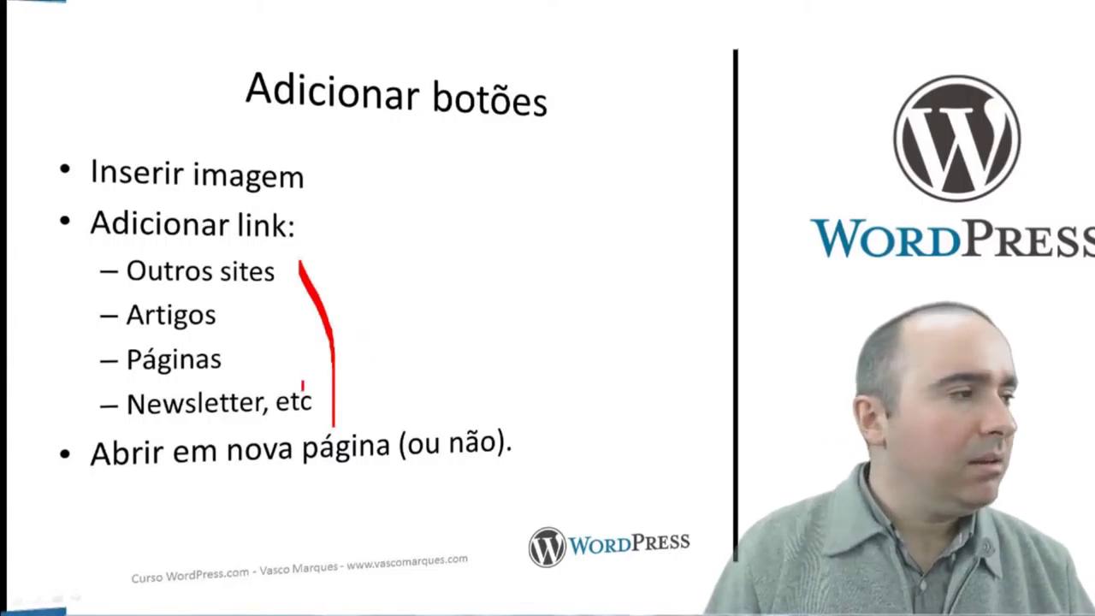
{"action": "key", "text": "Right"}
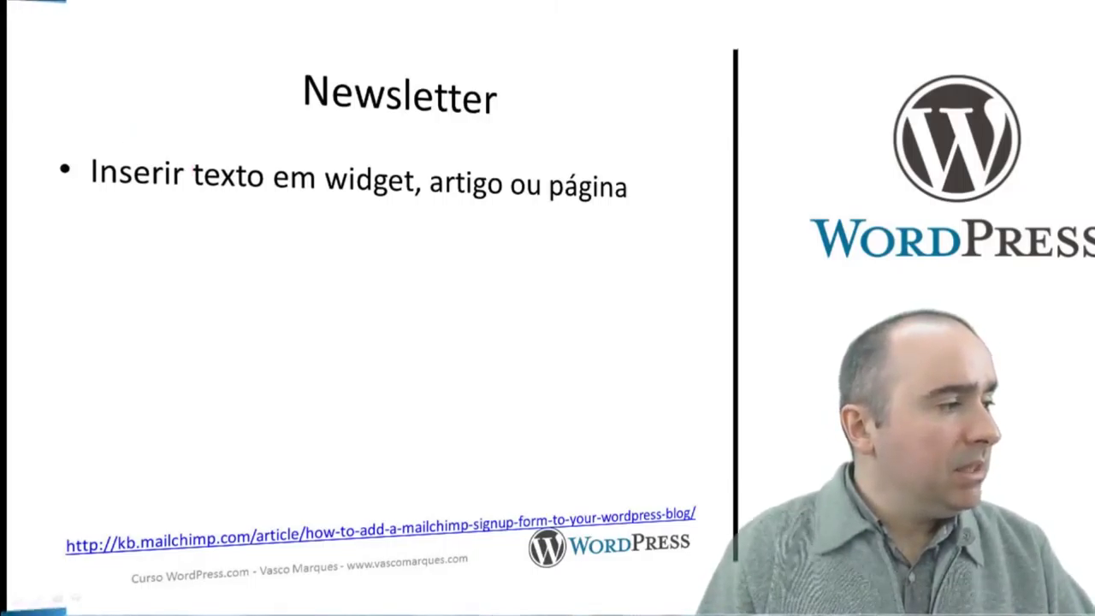
{"action": "mouse_move", "coordinate": [256, 612]}
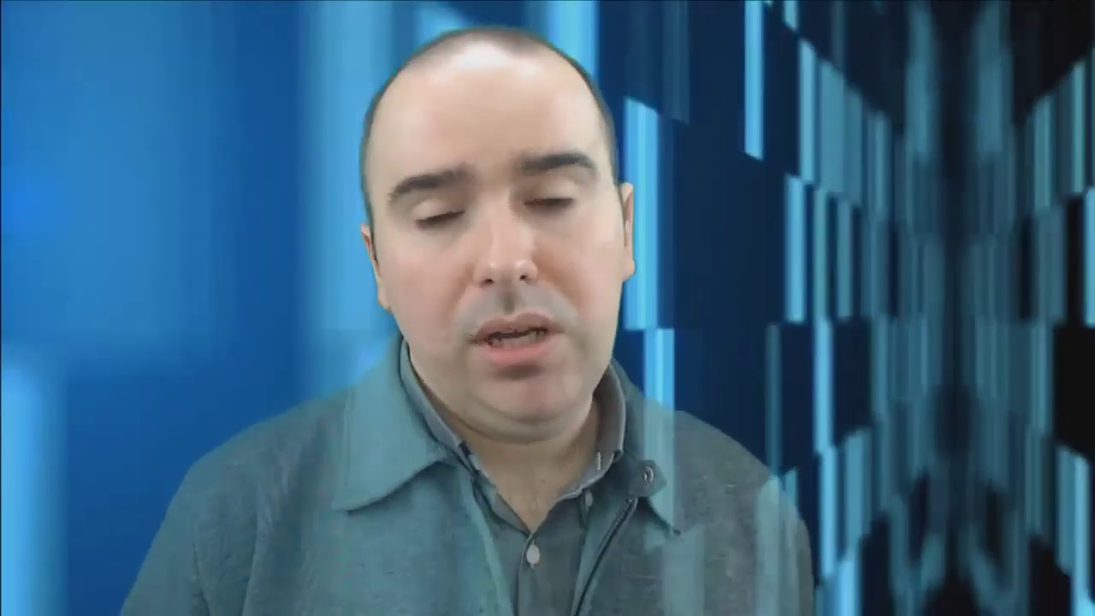